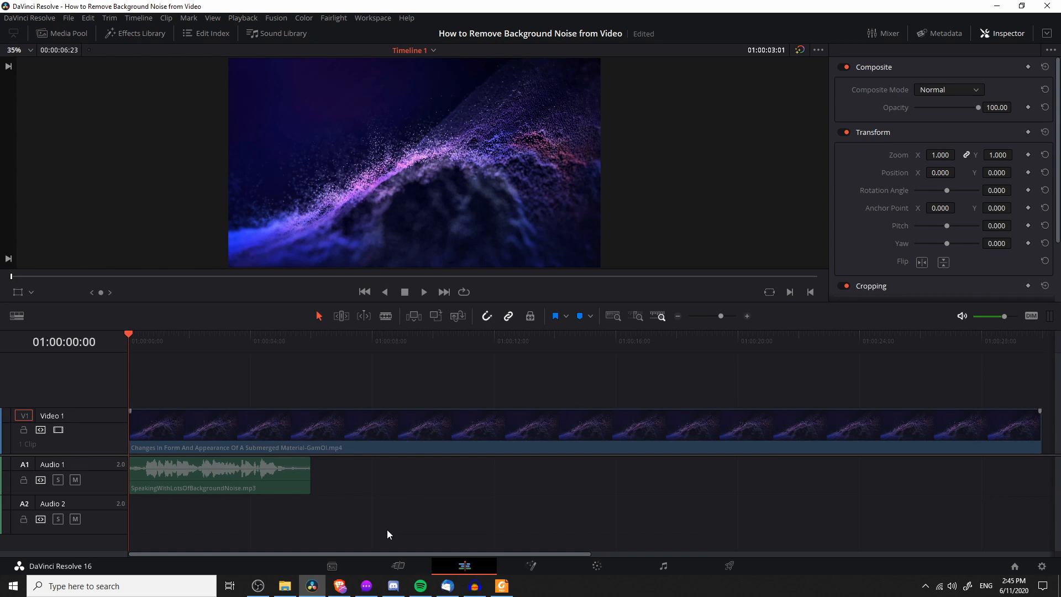
Play the timeline from the start to hear the voice recording with its original background noise.
key(space)
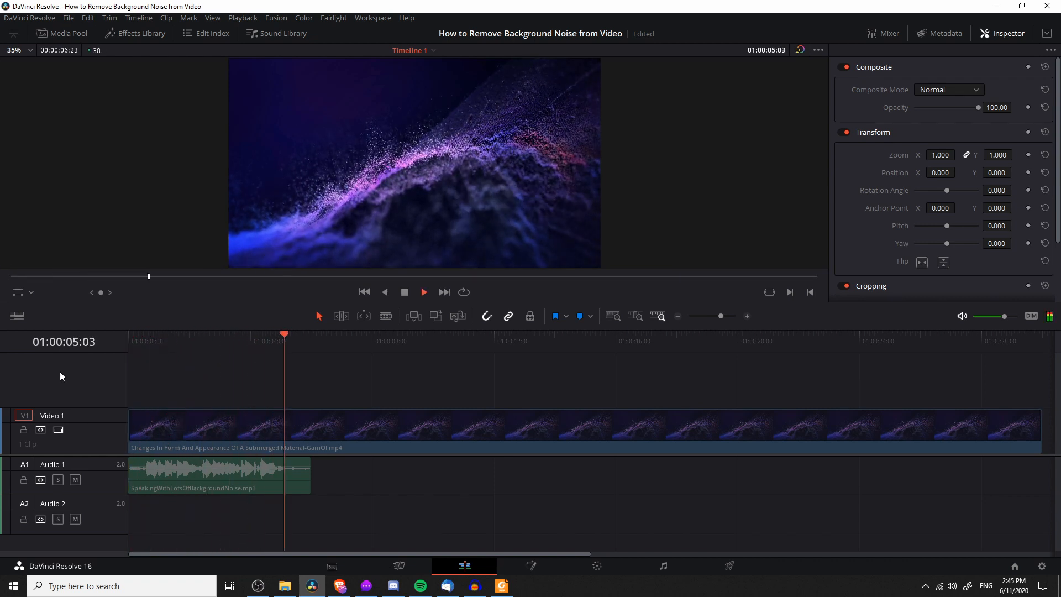
key(space)
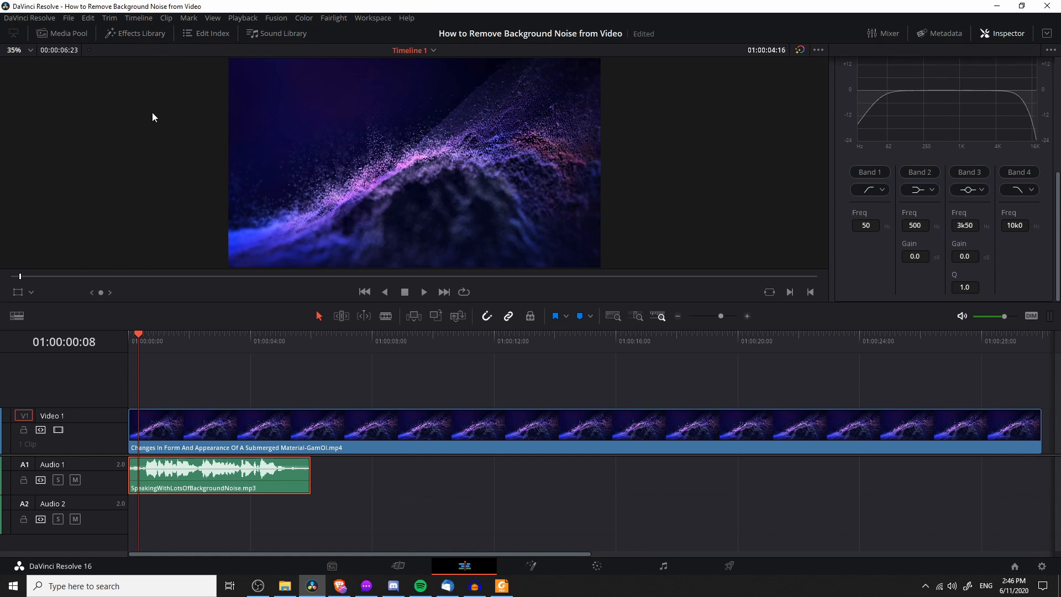
Apply the FairlightFX Noise Reduction effect to the SpeakingWithLotsOfBackgroundNoise.mp3 clip on Audio 1 and close its settings window.
click(143, 35)
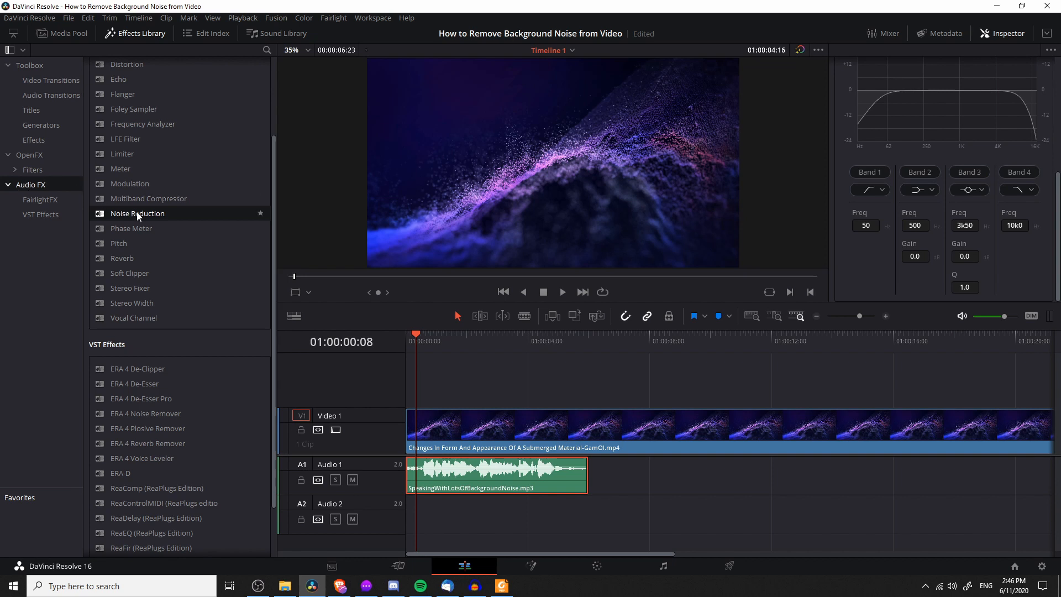
scroll(128, 254, down, 3)
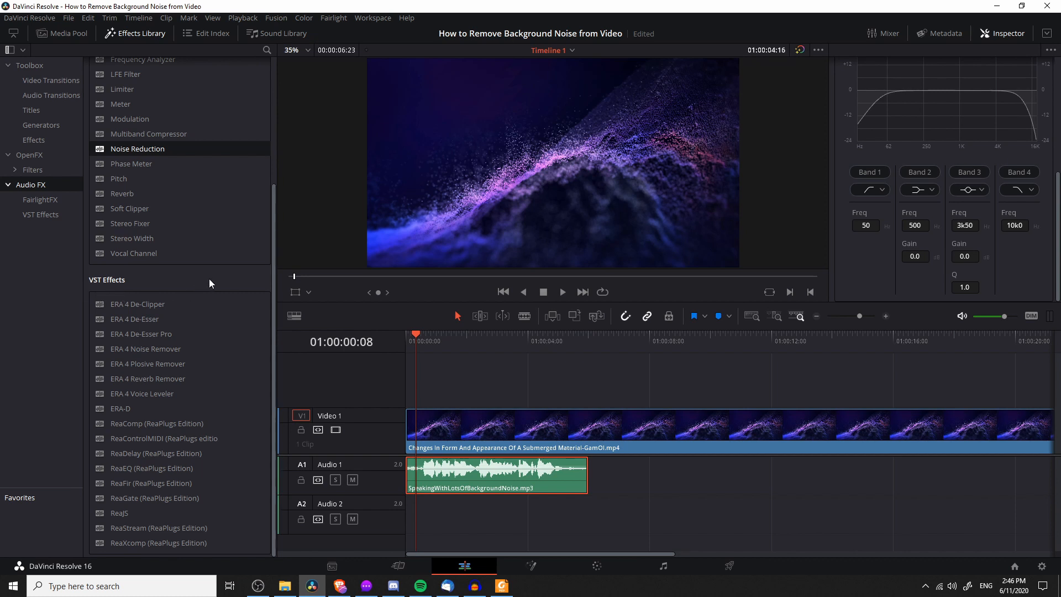
scroll(209, 282, up, 8)
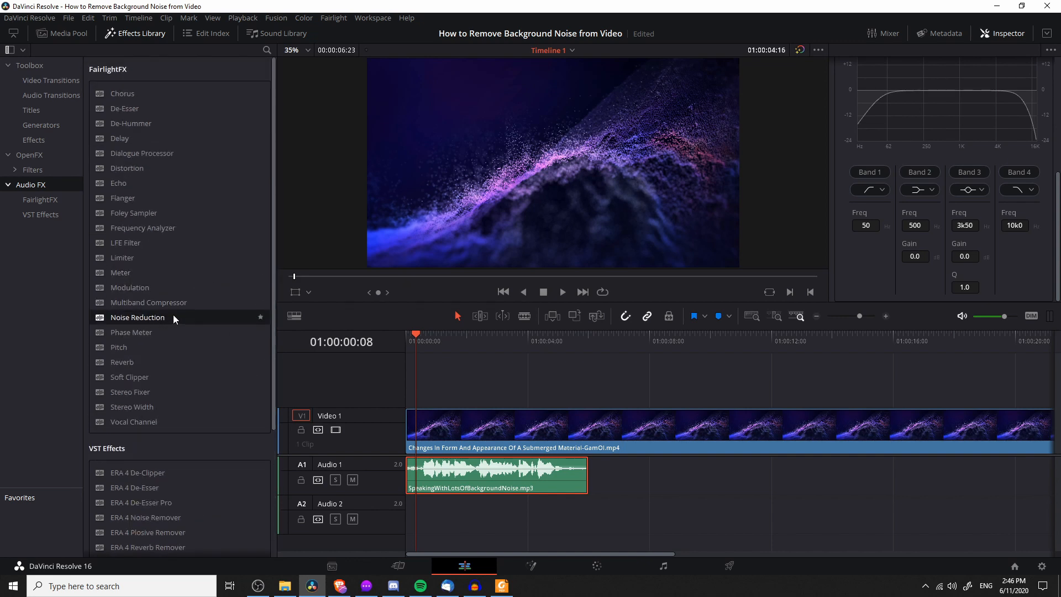
drag(146, 317, 538, 482)
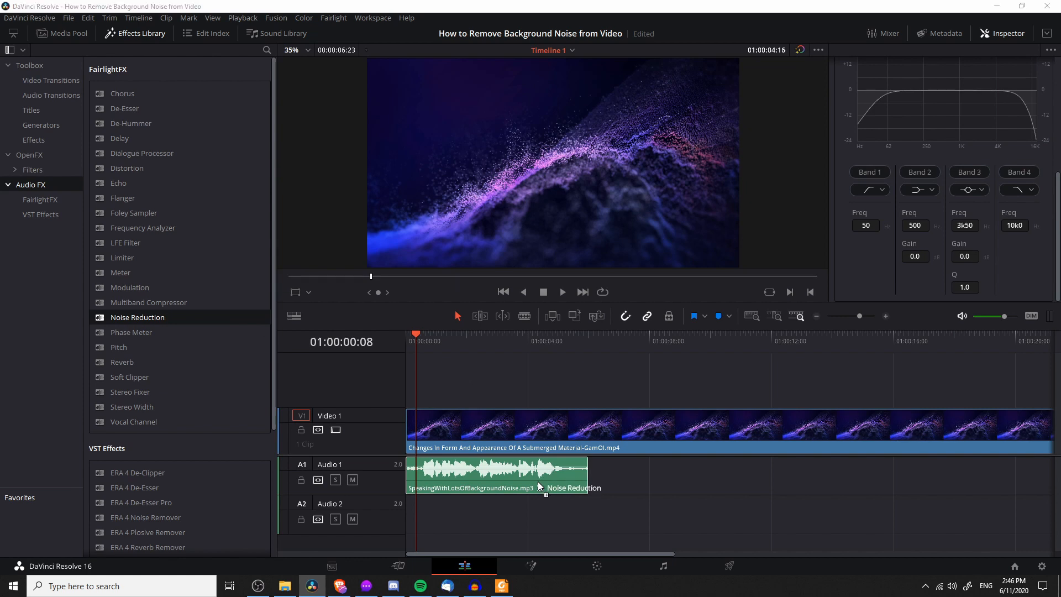
drag(460, 114, 439, 104)
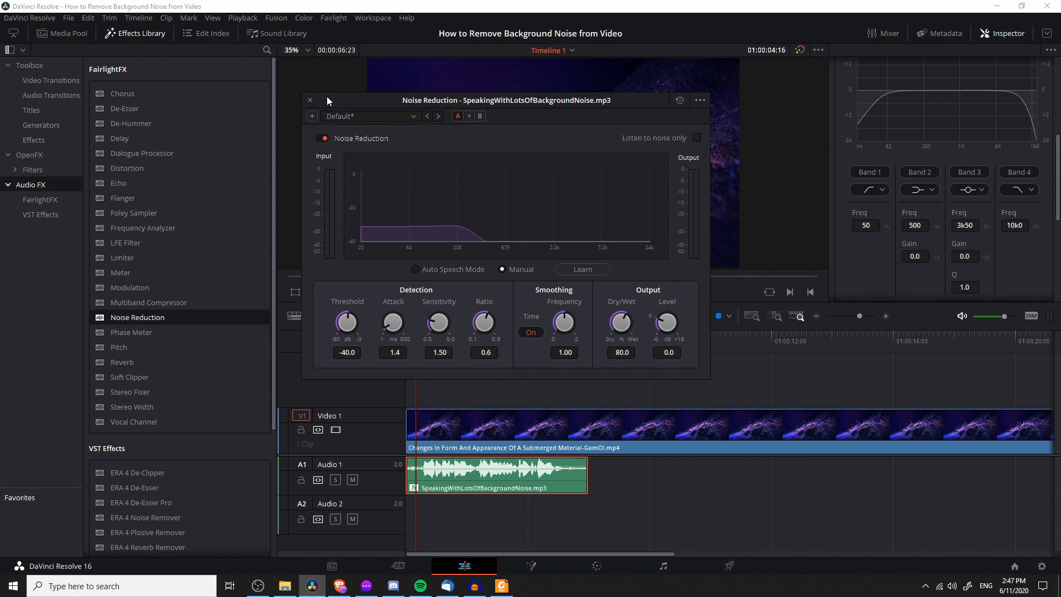
click(310, 99)
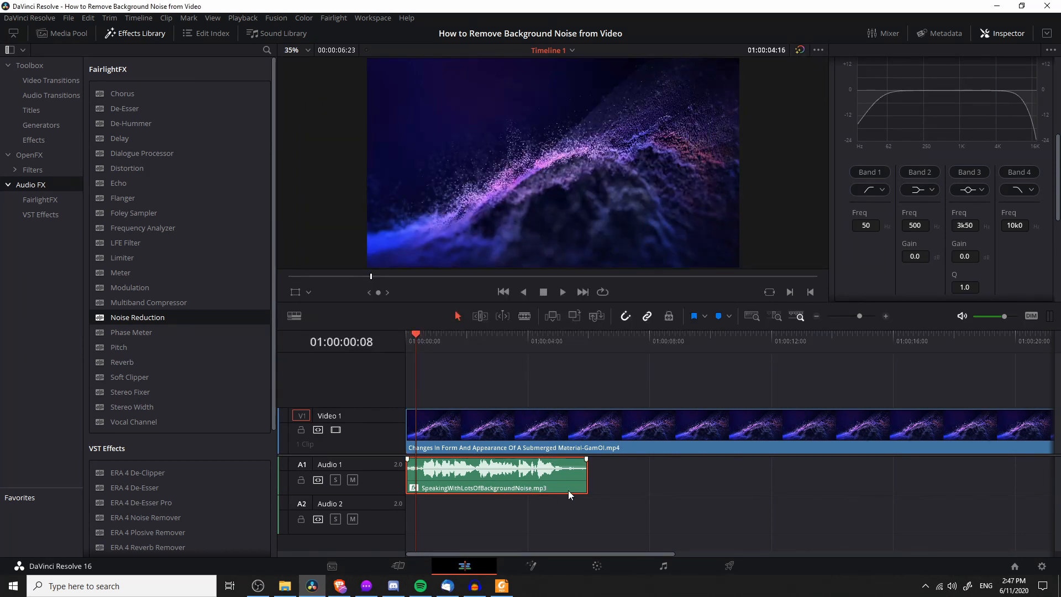
Examine the FairlightFX noise reduction effects available for the Audio 1 track in the Fairlight page's mixer.
click(672, 568)
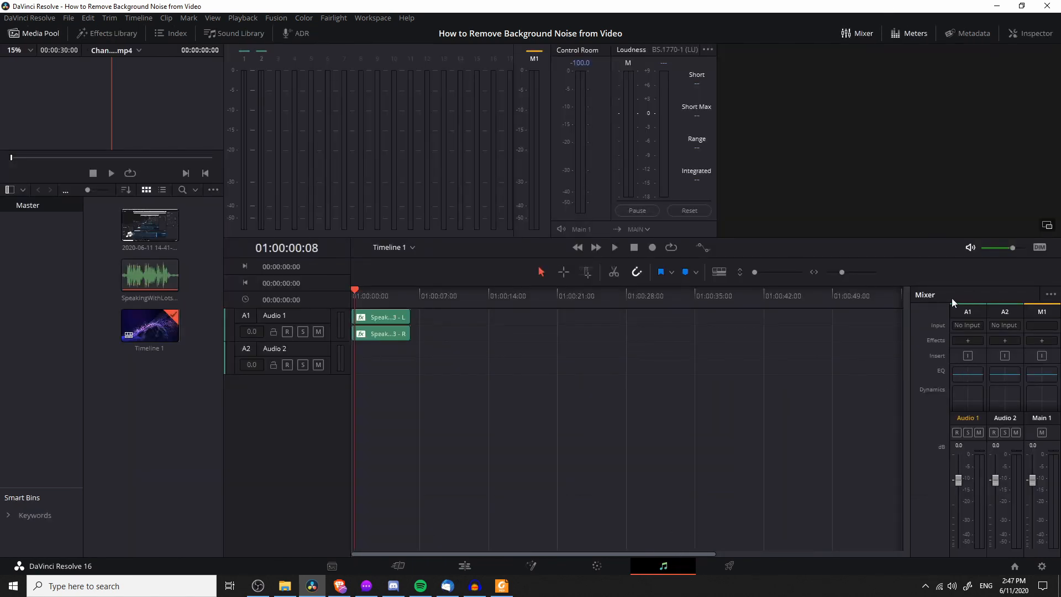
click(965, 341)
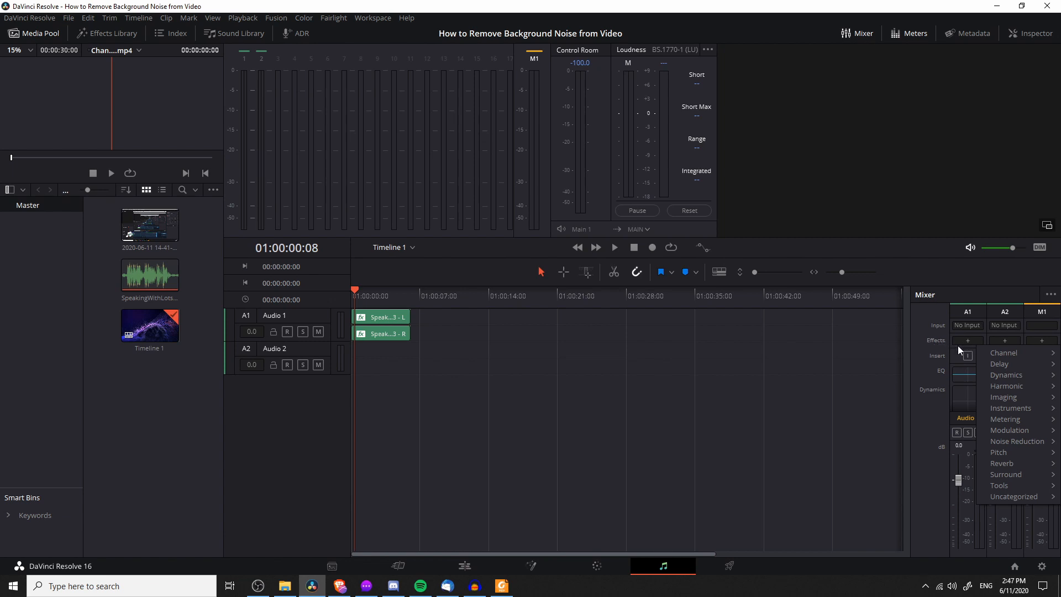
mouse_move(1038, 445)
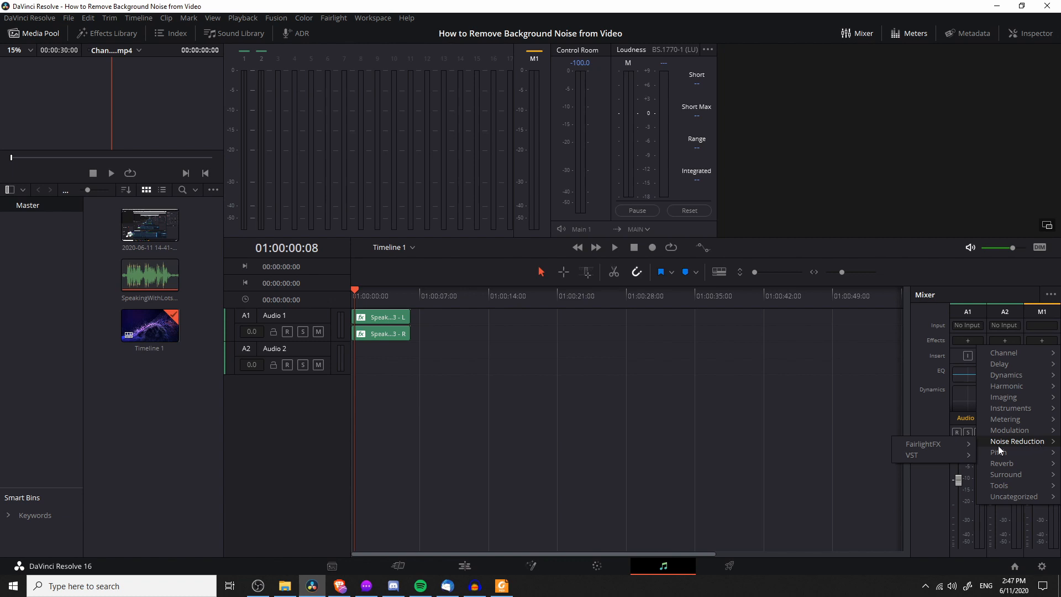
mouse_move(952, 444)
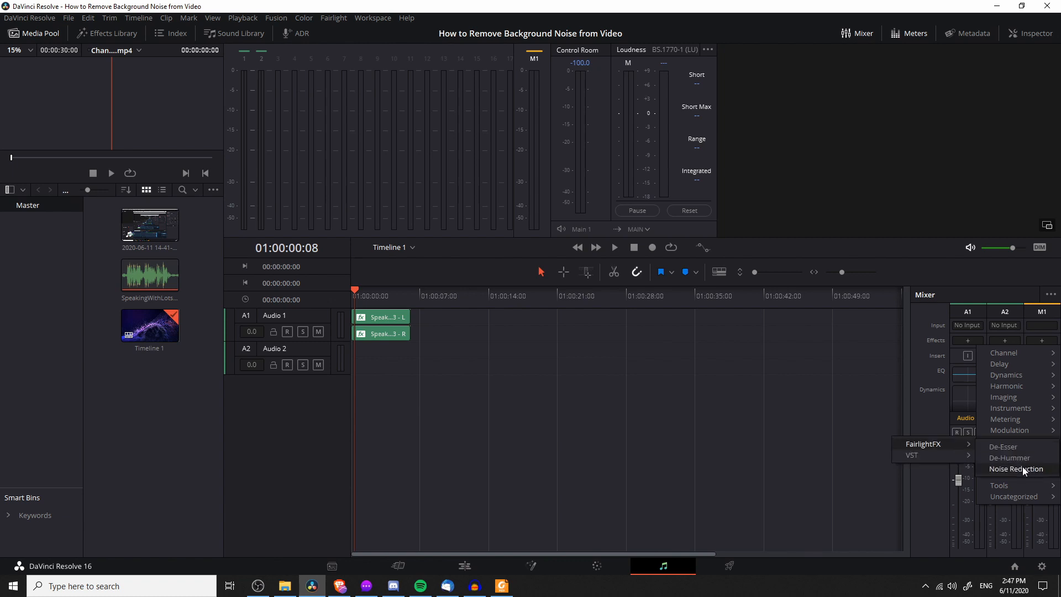
click(922, 252)
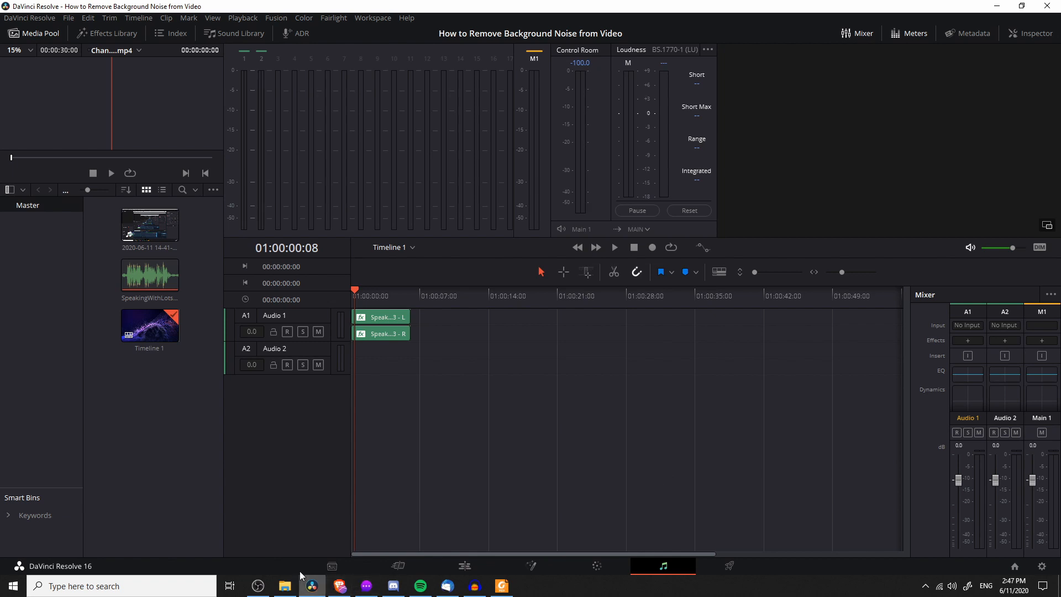
Return to the Edit page and open the settings window of the audio clip's Noise Reduction effect.
click(463, 570)
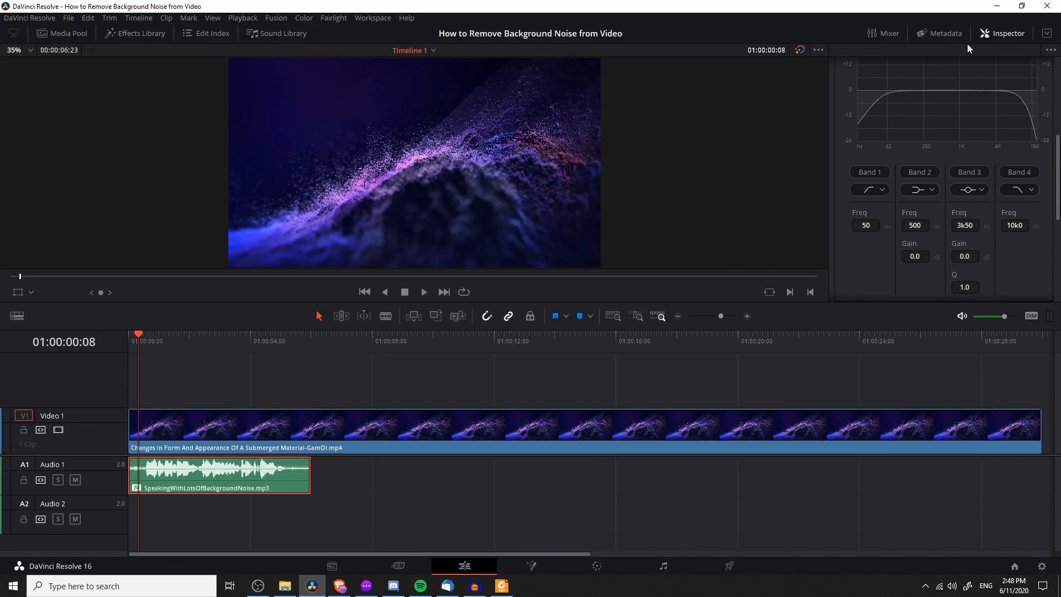
scroll(968, 91, up, 6)
scroll(891, 197, down, 8)
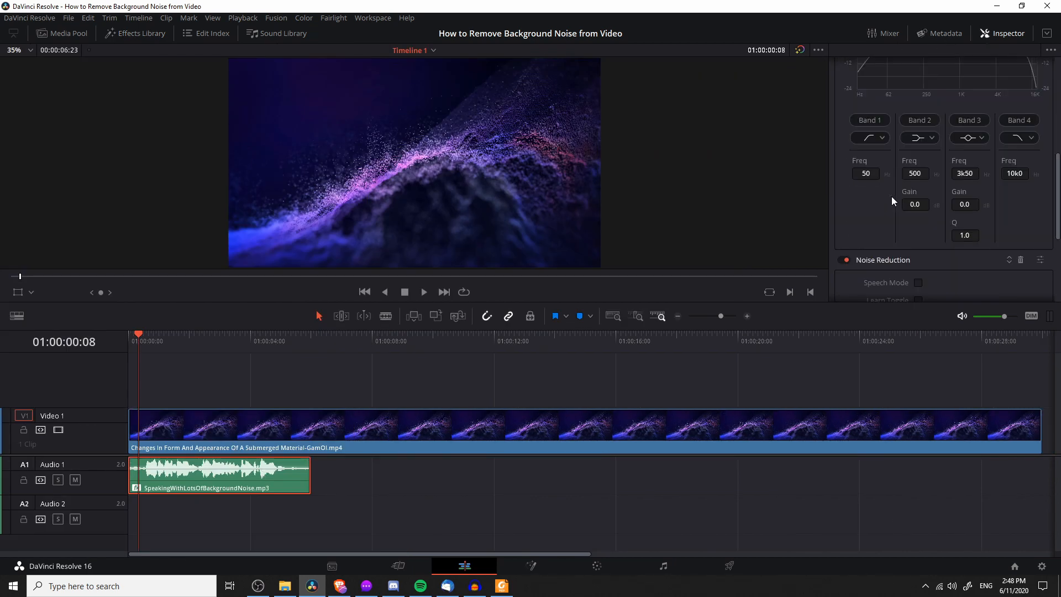
scroll(891, 196, down, 4)
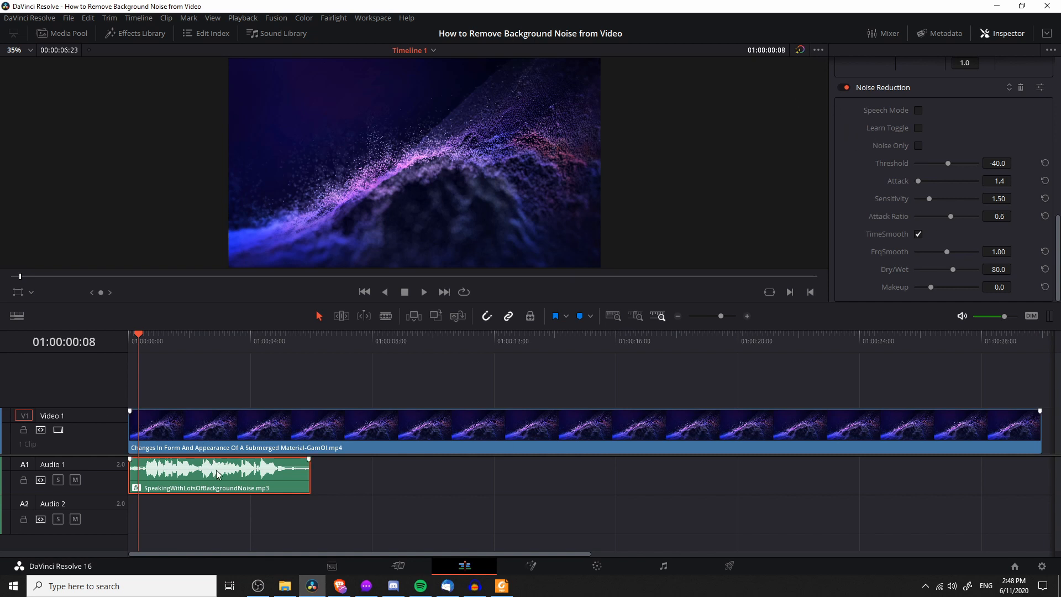
scroll(896, 105, up, 1)
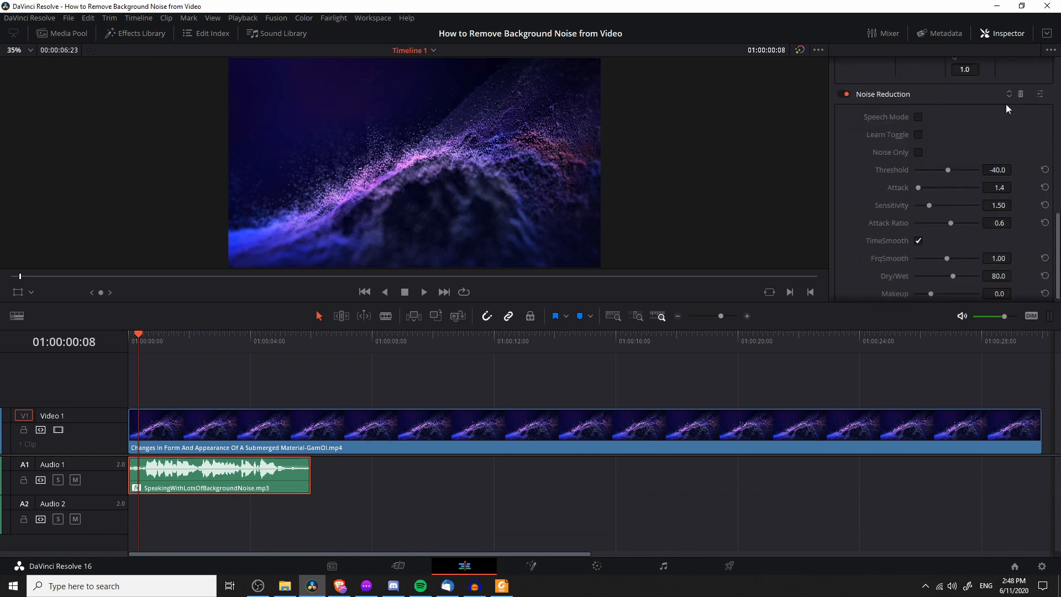
click(1040, 94)
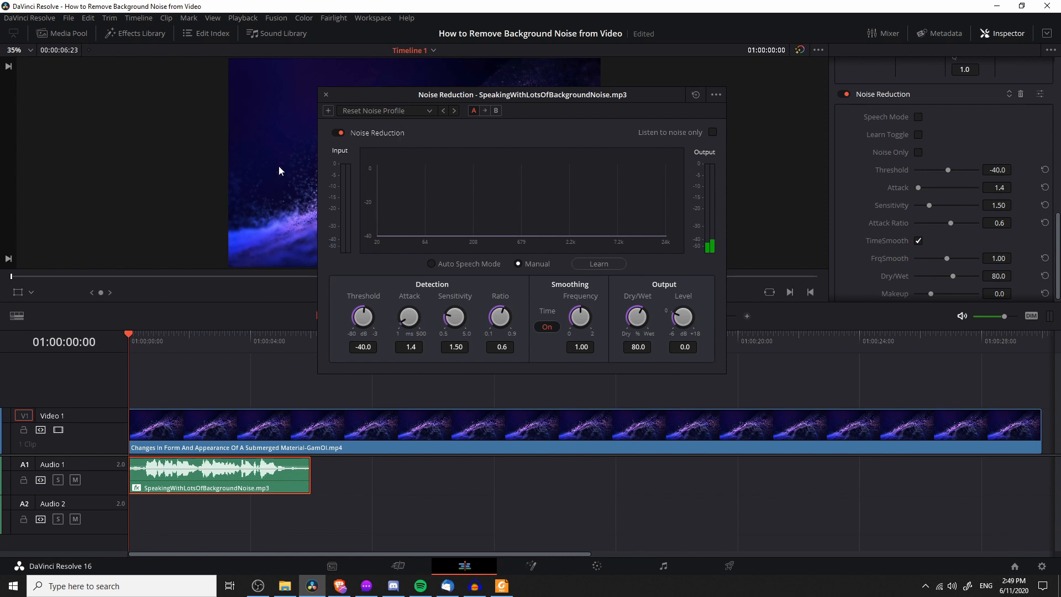
Compare the clip's playback from the start with Noise Reduction bypassed and with it enabled.
click(344, 134)
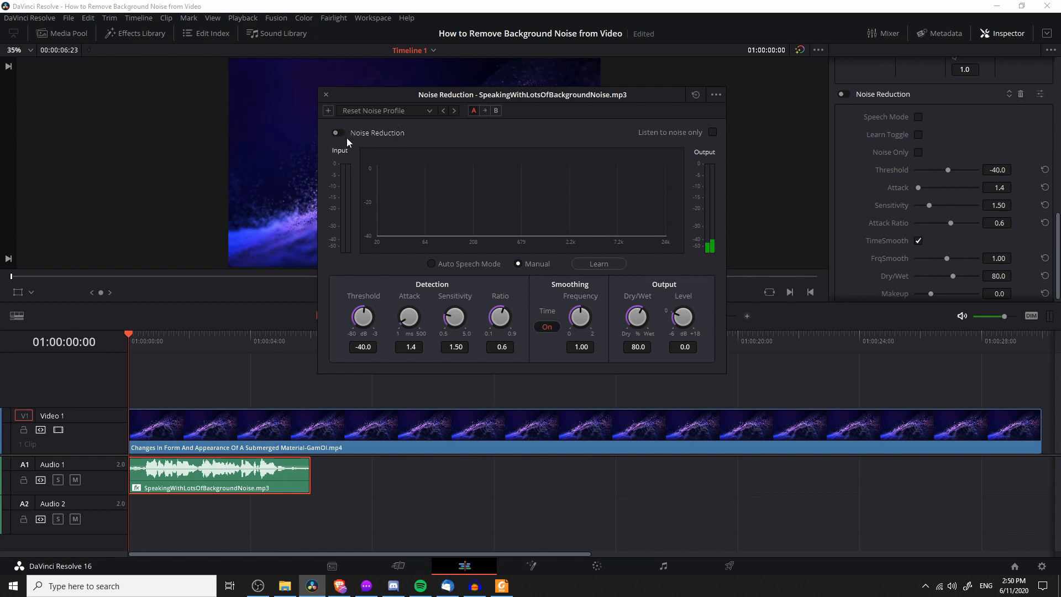
key(space)
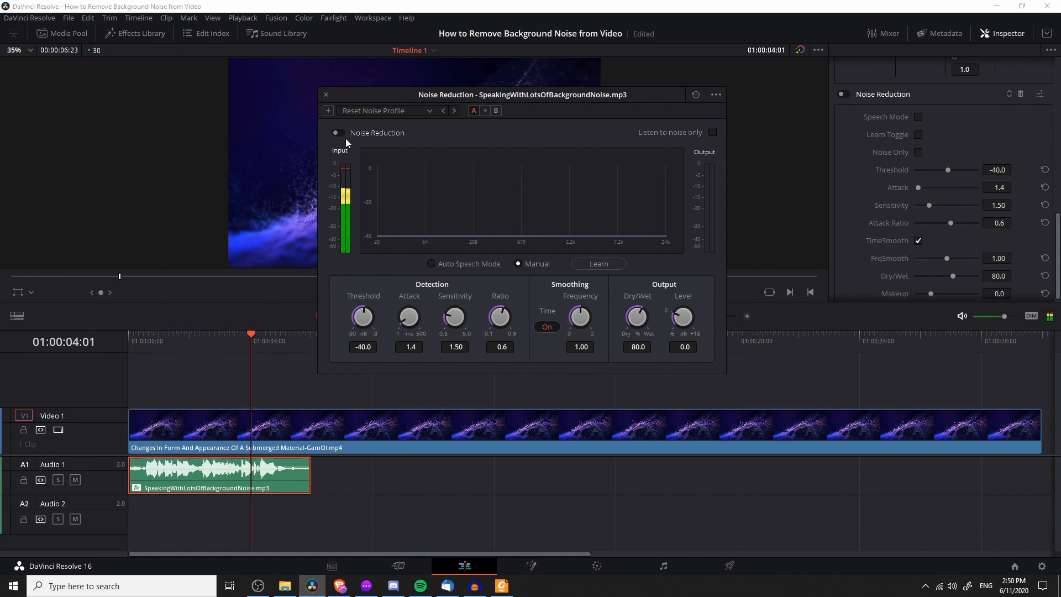
click(130, 335)
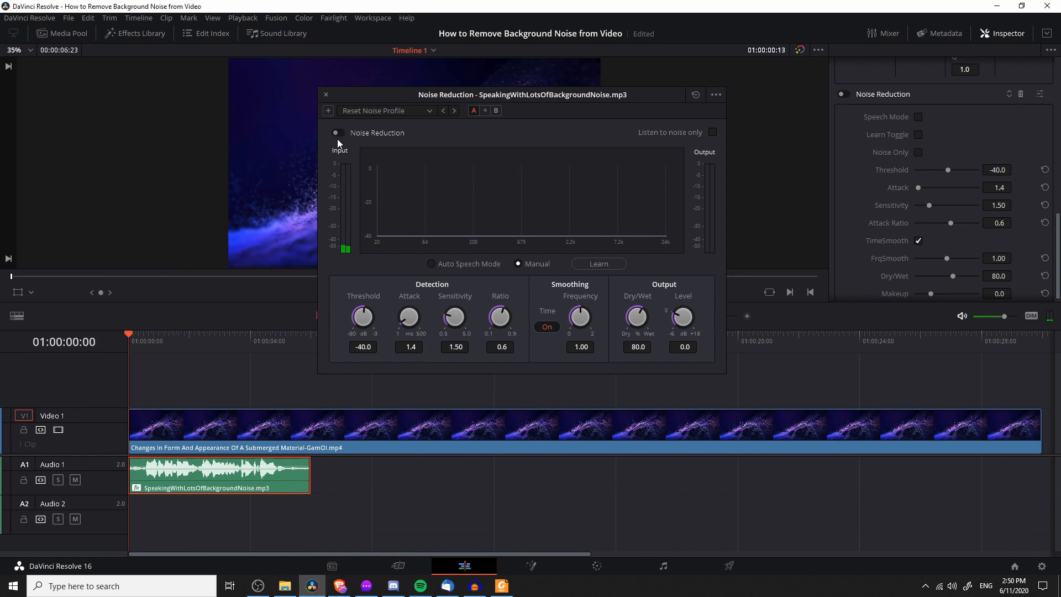
click(340, 133)
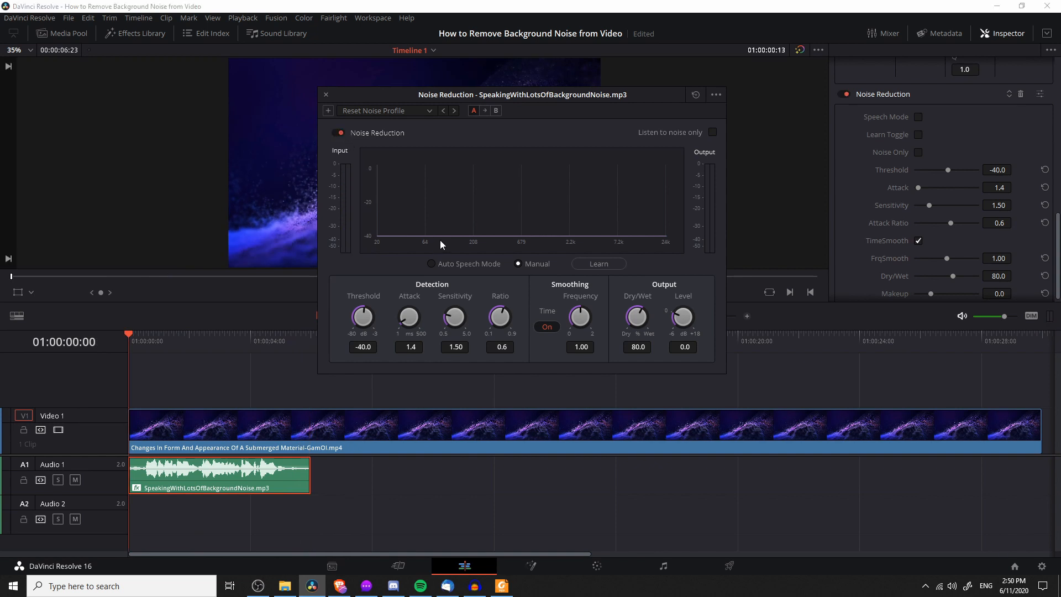
key(space)
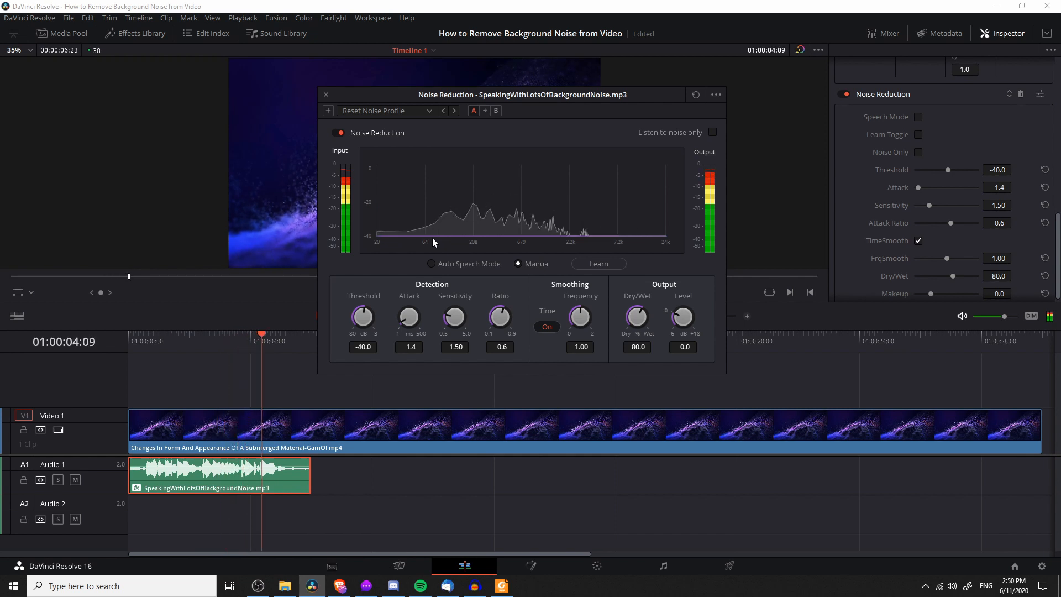
drag(173, 337, 128, 338)
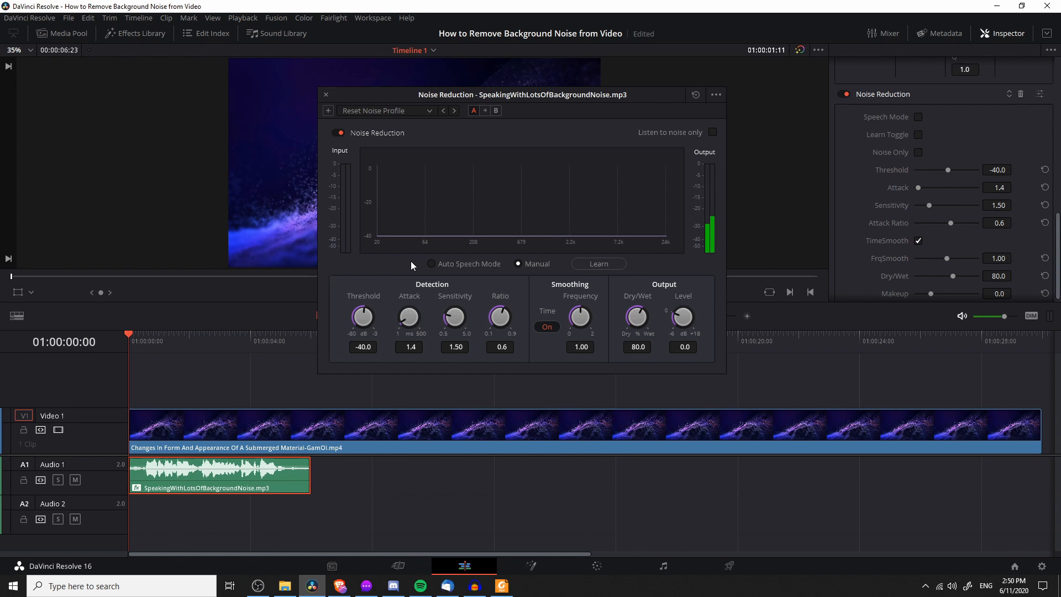
Switch Noise Reduction to Auto Speech Mode, play the clip, and return the playhead to the start.
click(454, 264)
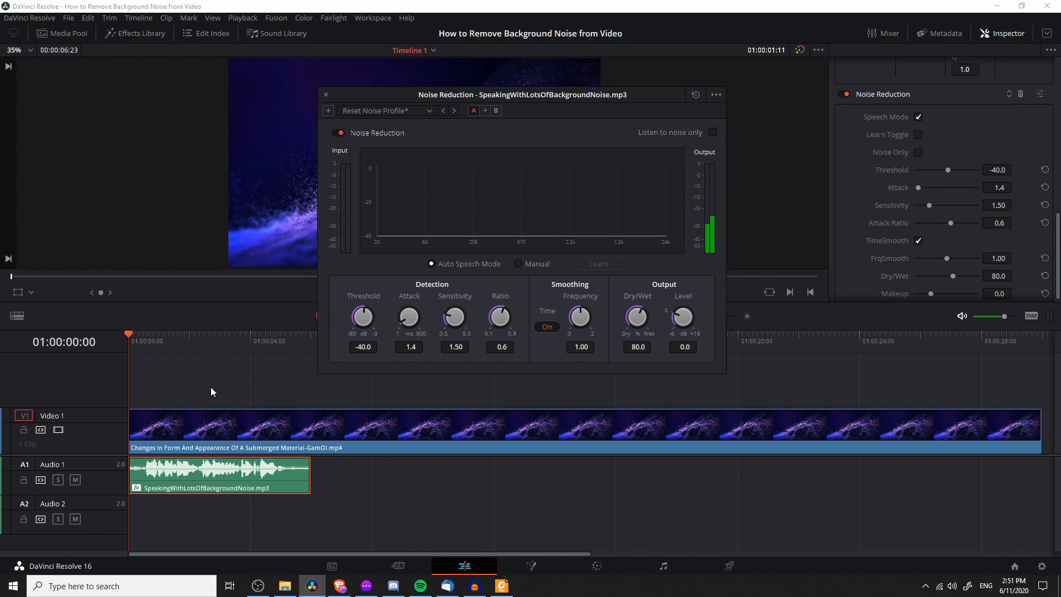
key(space)
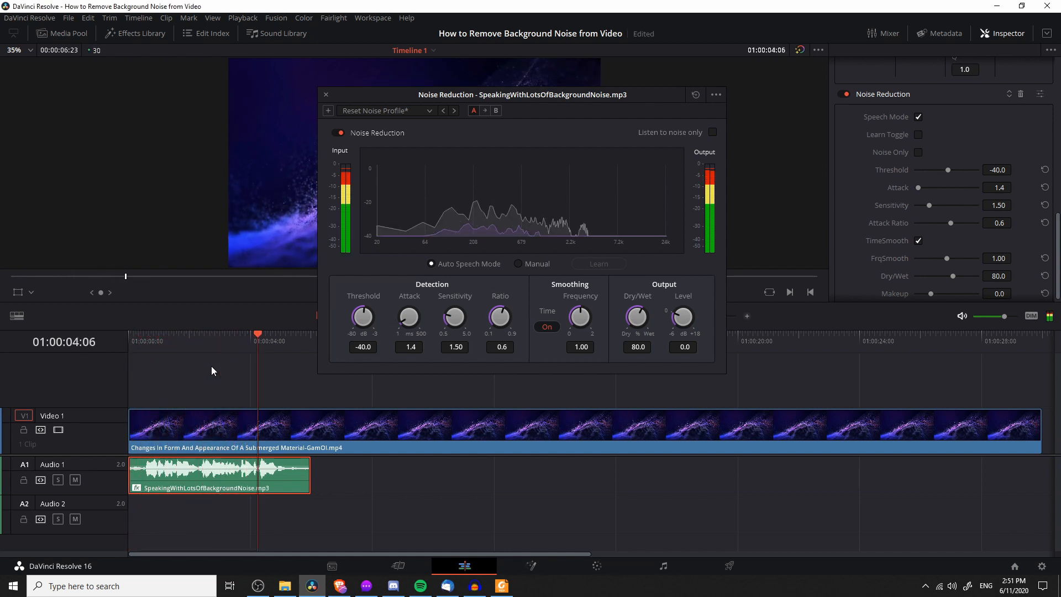
click(172, 342)
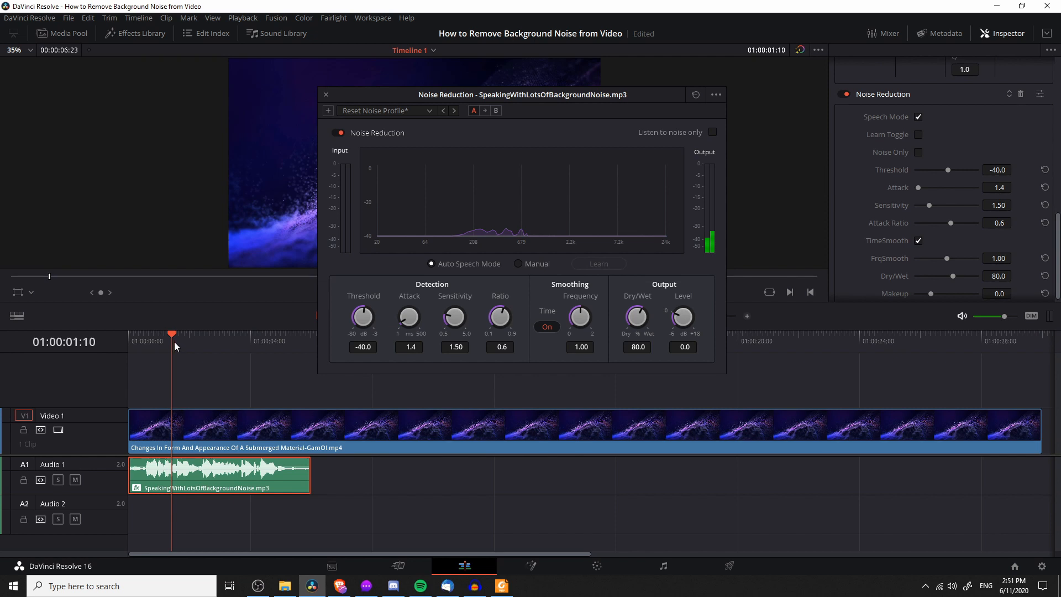
key(Home)
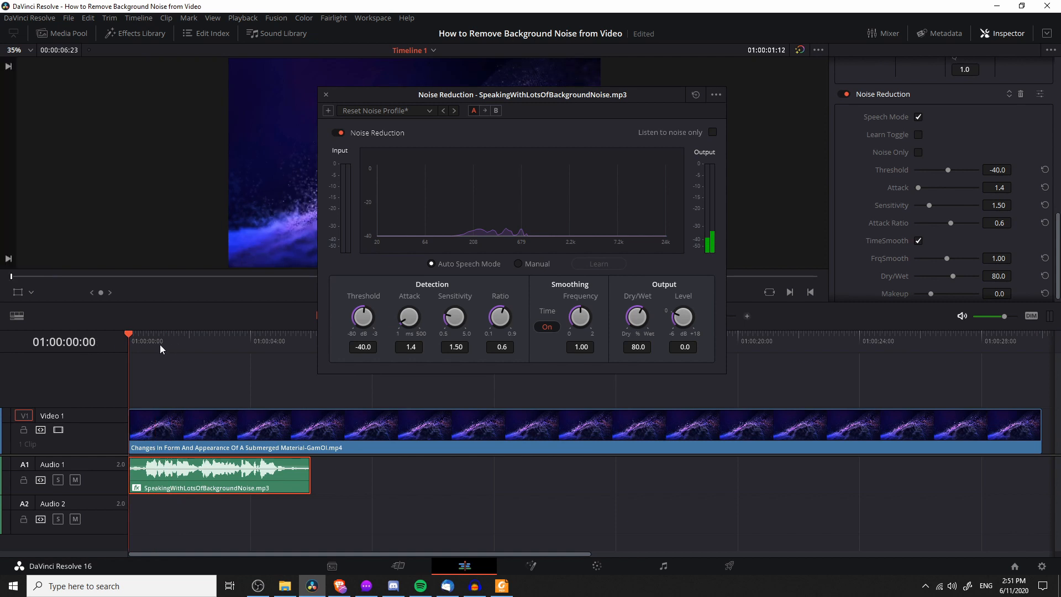
Enable listening to noise only, play the clip to hear the removed sound, and return to the timeline start.
click(713, 132)
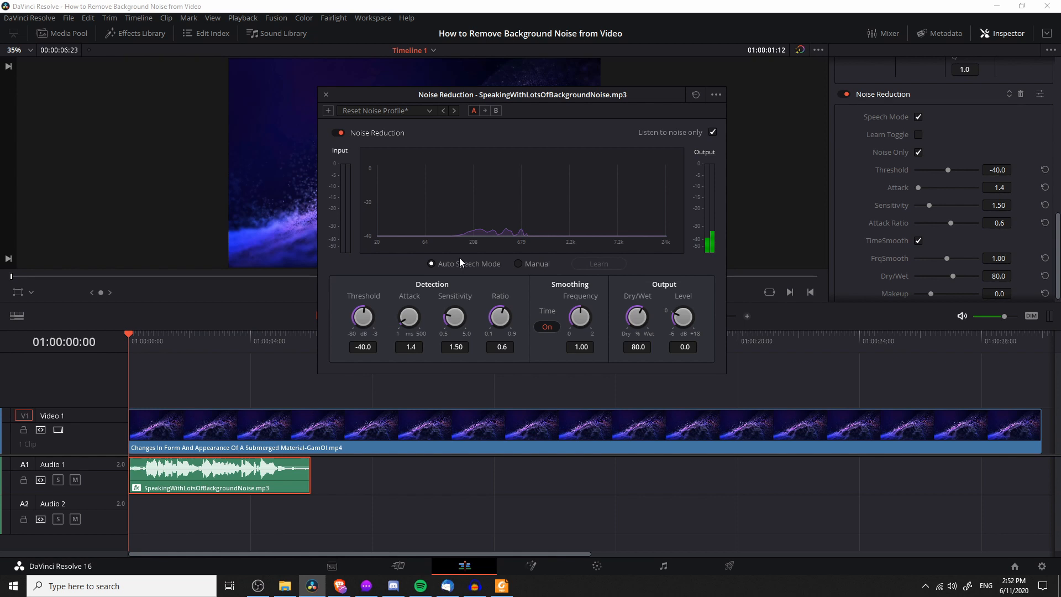
key(space)
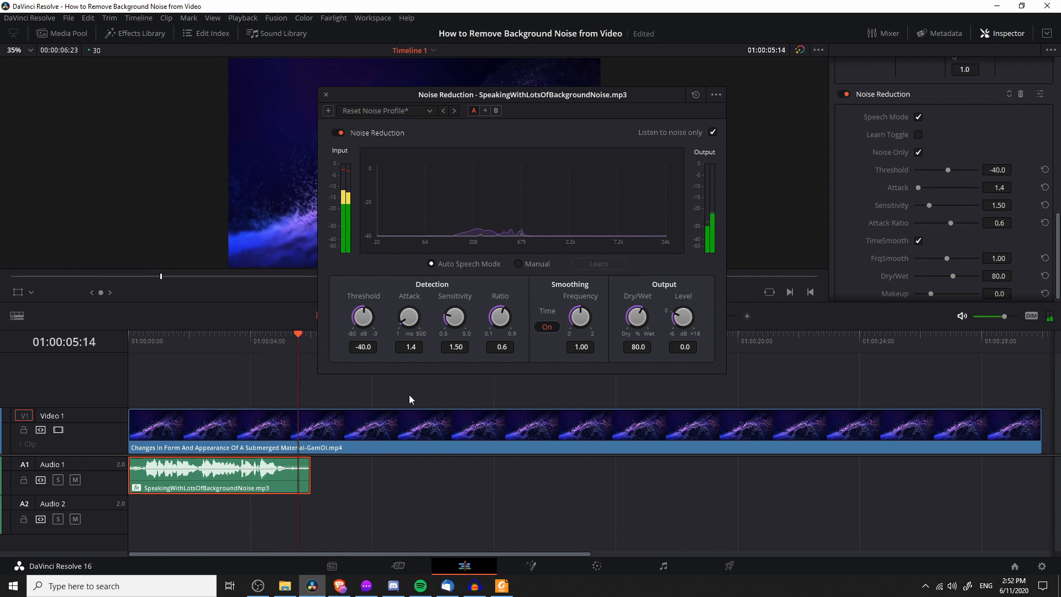
key(space)
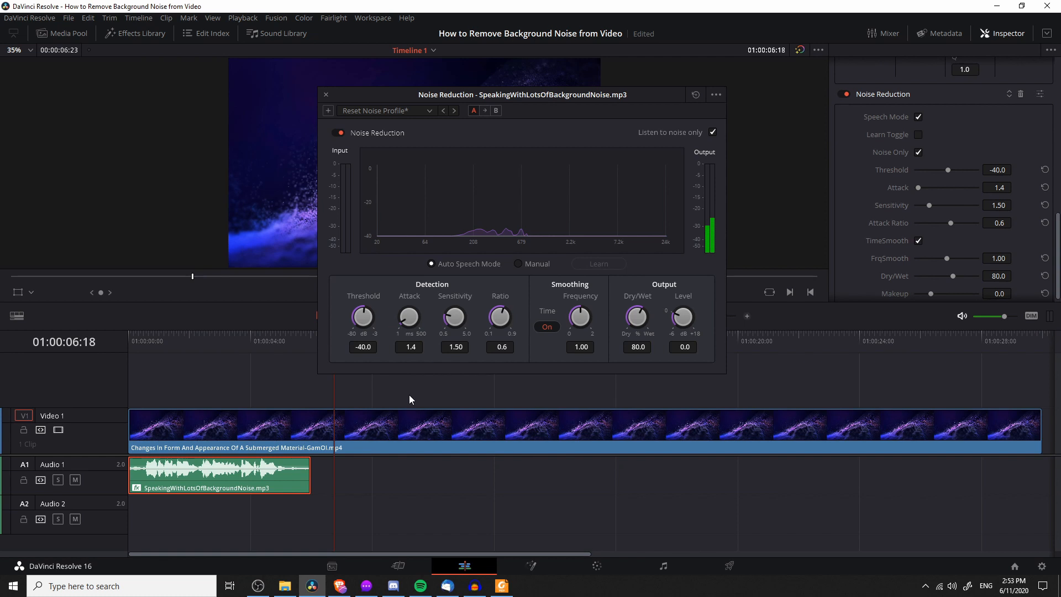
key(Home)
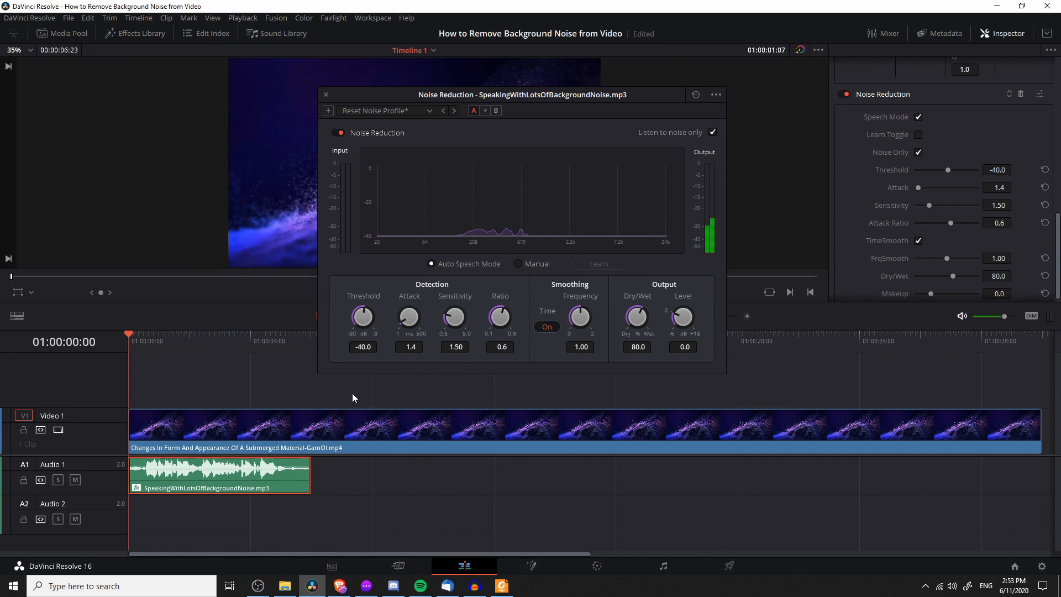
Load the De-Hiss preset in Noise Reduction and play the clip with listening to noise only enabled.
click(387, 112)
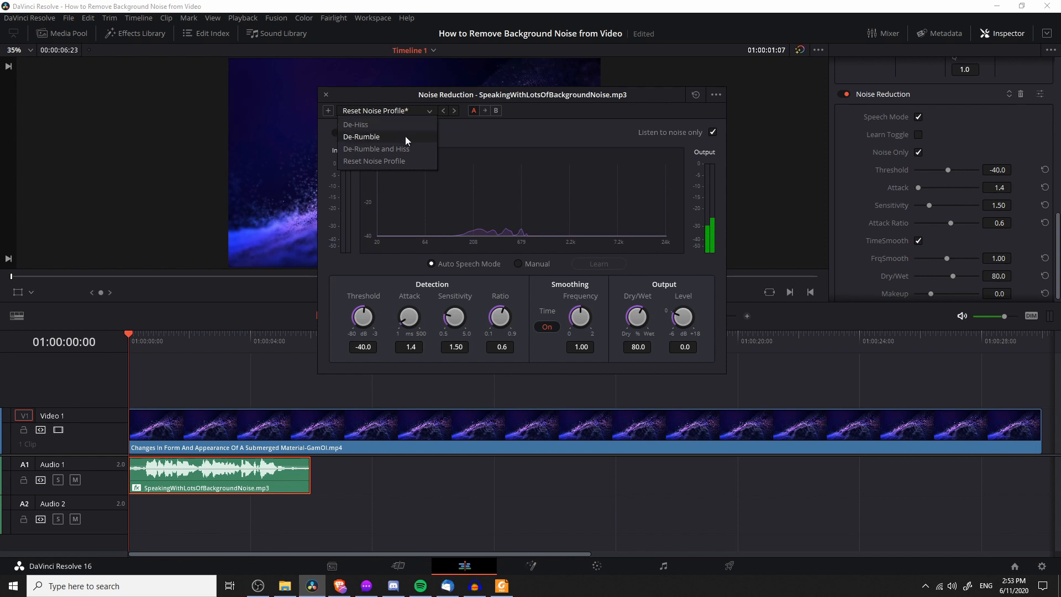
click(378, 127)
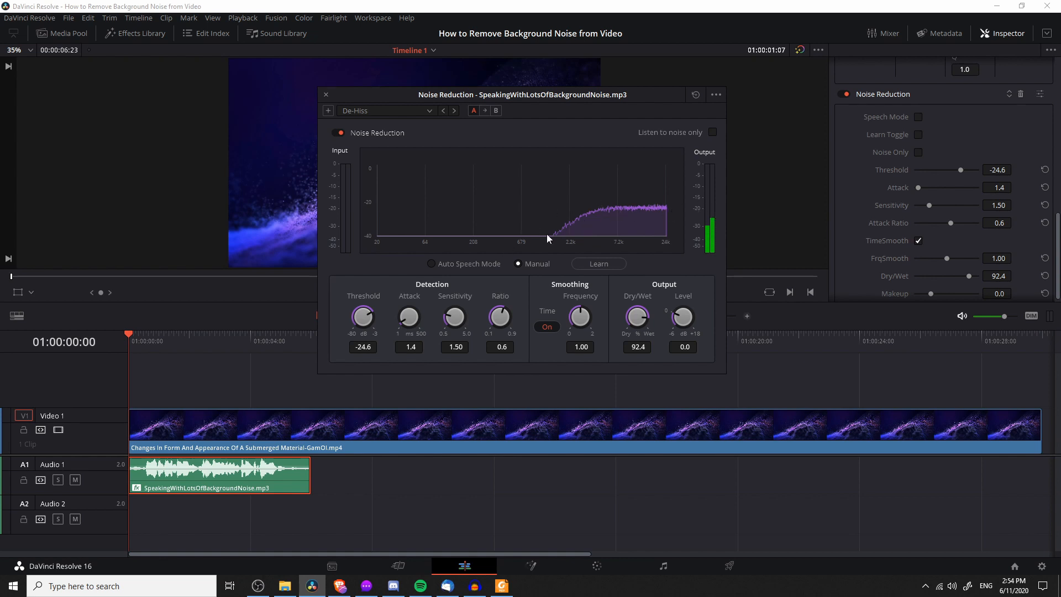
click(712, 133)
click(164, 370)
key(space)
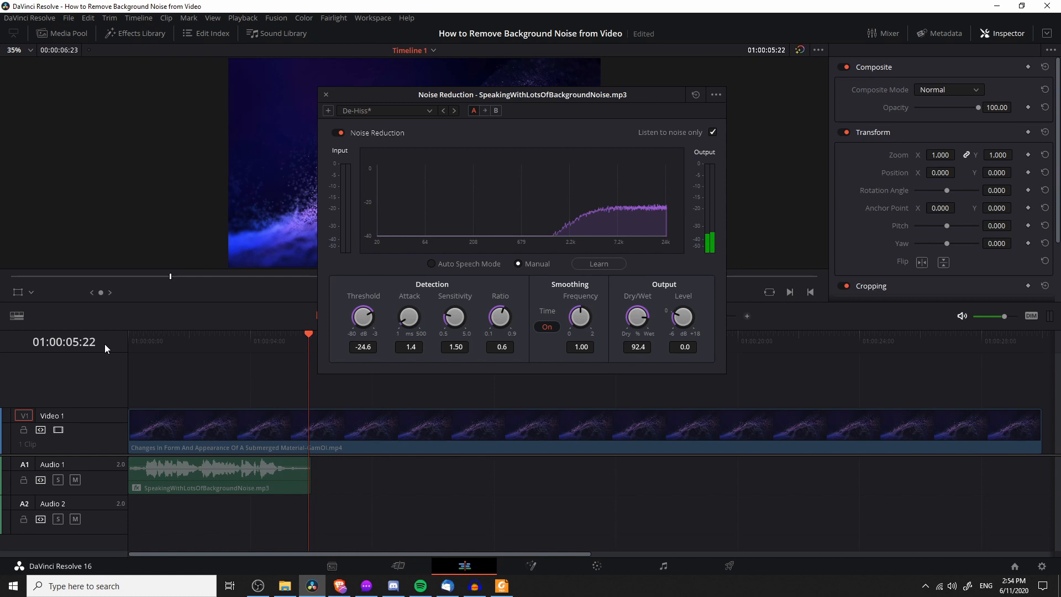
Load the De-Rumble preset in Noise Reduction and play the clip from the start with listening to noise only enabled.
click(375, 112)
click(387, 138)
key(Home)
key(space)
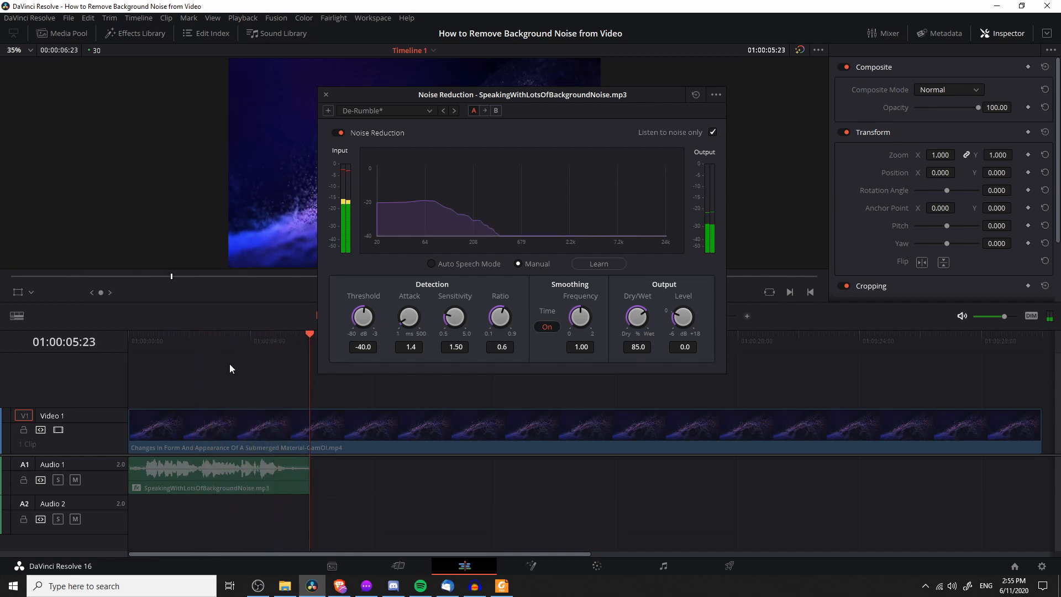
key(space)
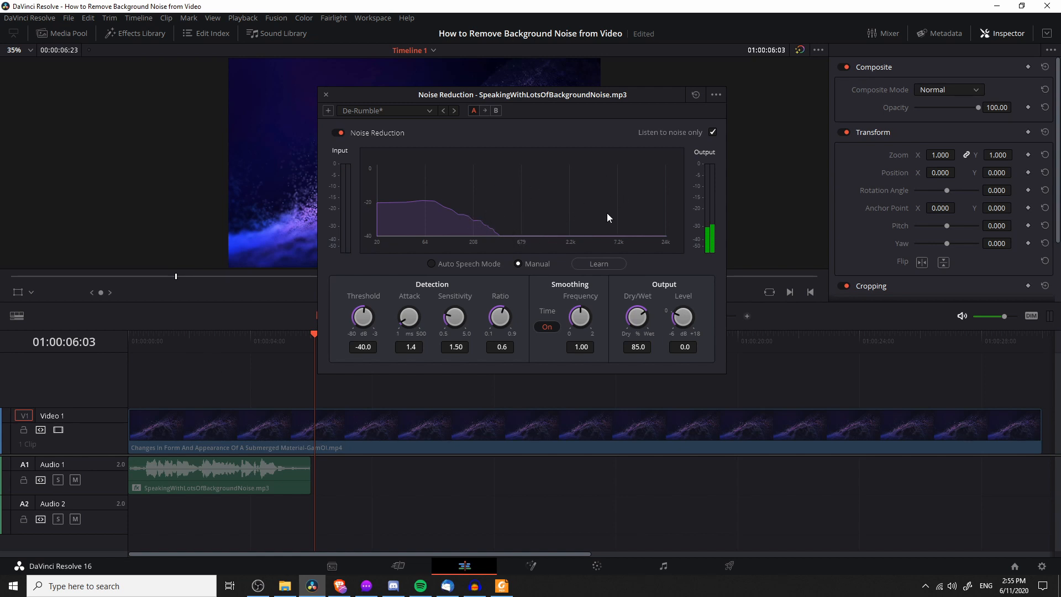
Load the De-Rumble and Hiss preset and play the clip from the start with listening to noise only enabled.
click(393, 111)
click(393, 165)
drag(193, 346, 95, 346)
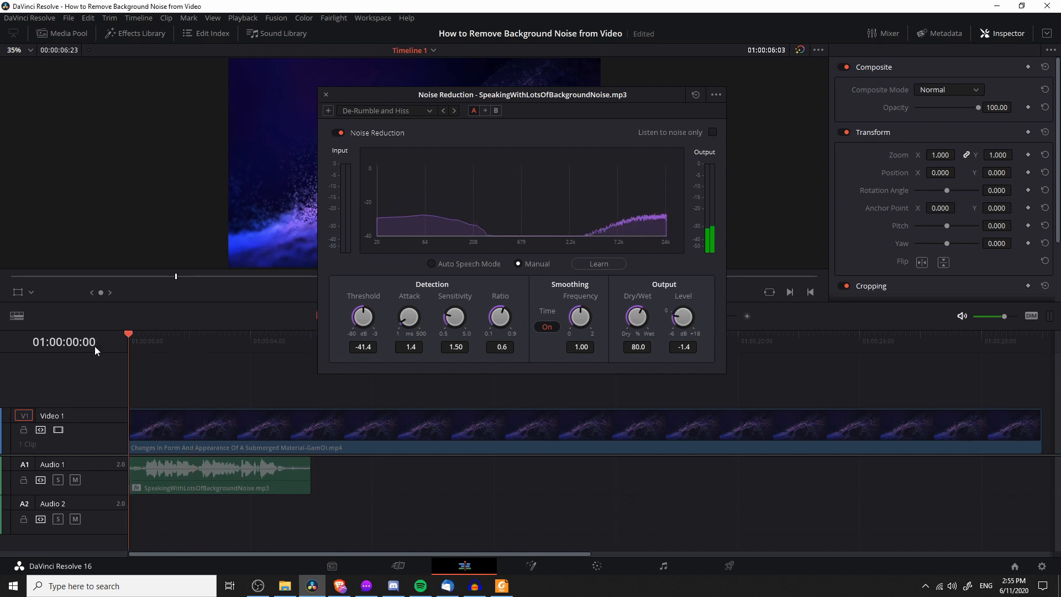
click(713, 132)
key(space)
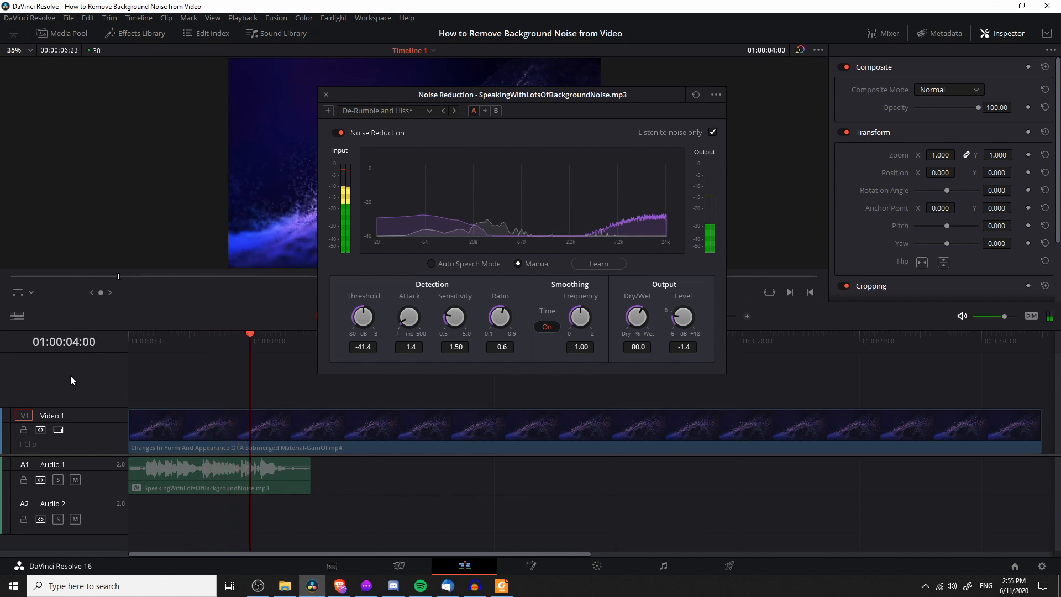
key(space)
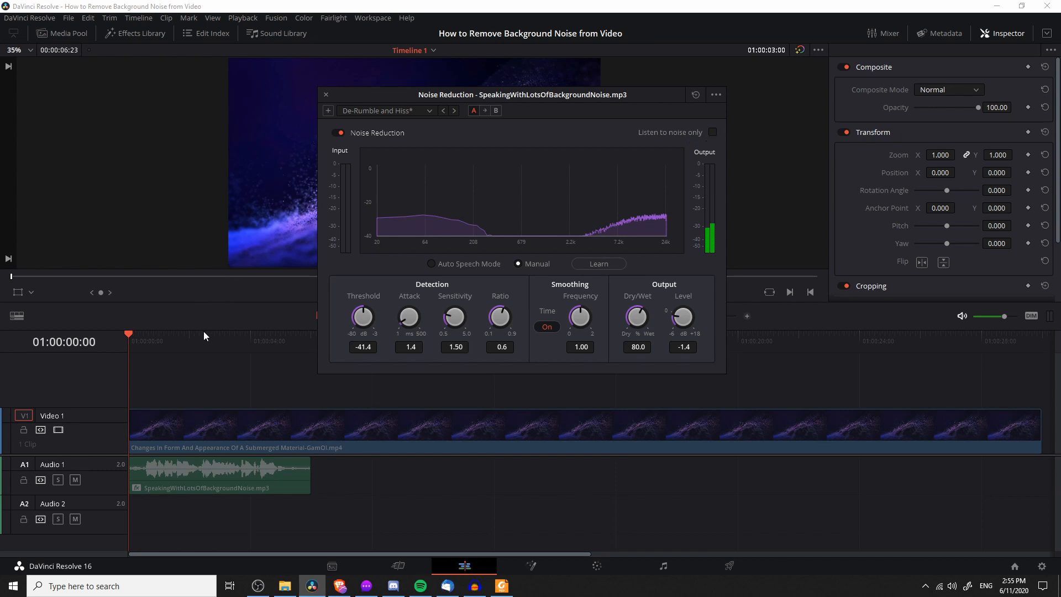
Compare the clip's playback from the start with the De-Rumble and Hiss noise reduction enabled and with it bypassed.
key(space)
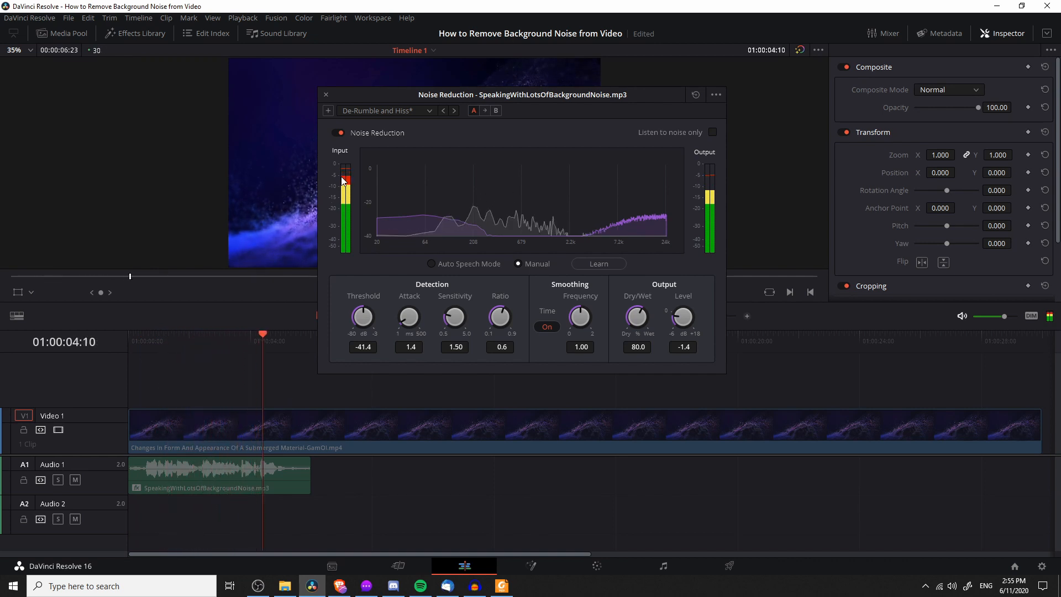
drag(154, 336, 128, 336)
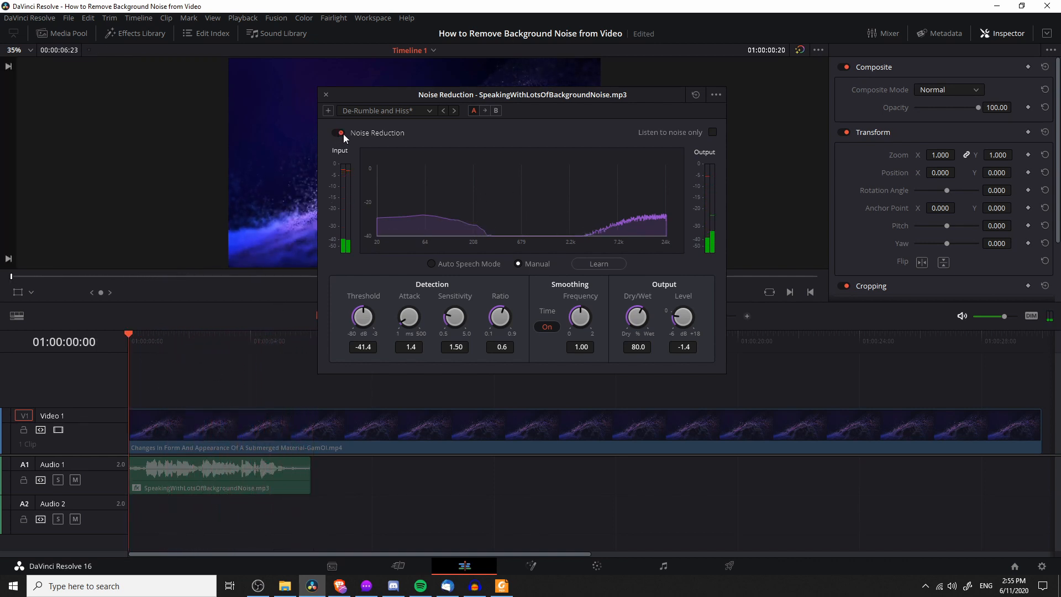
click(340, 134)
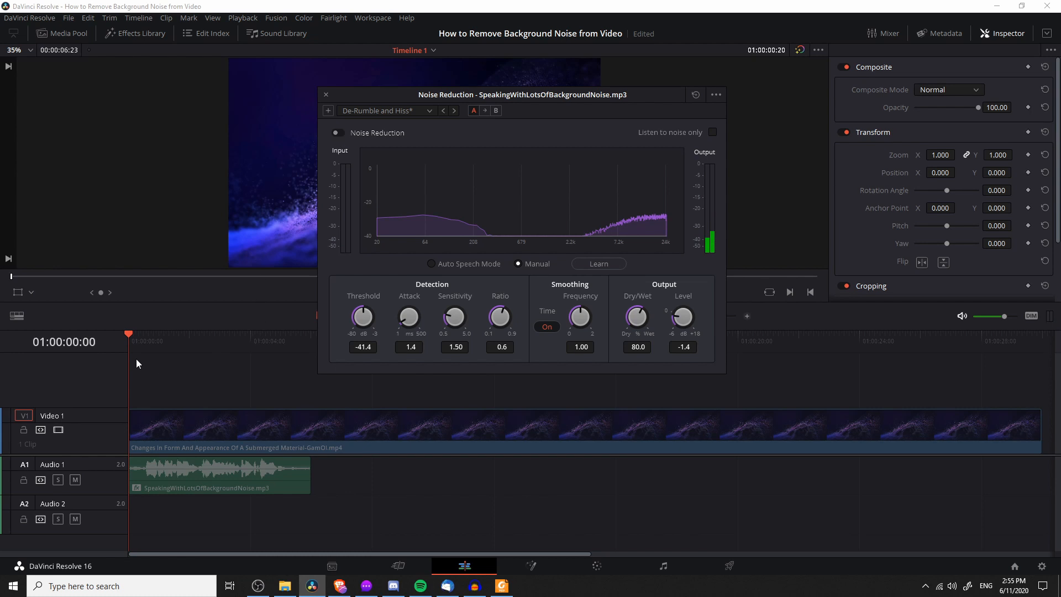
key(space)
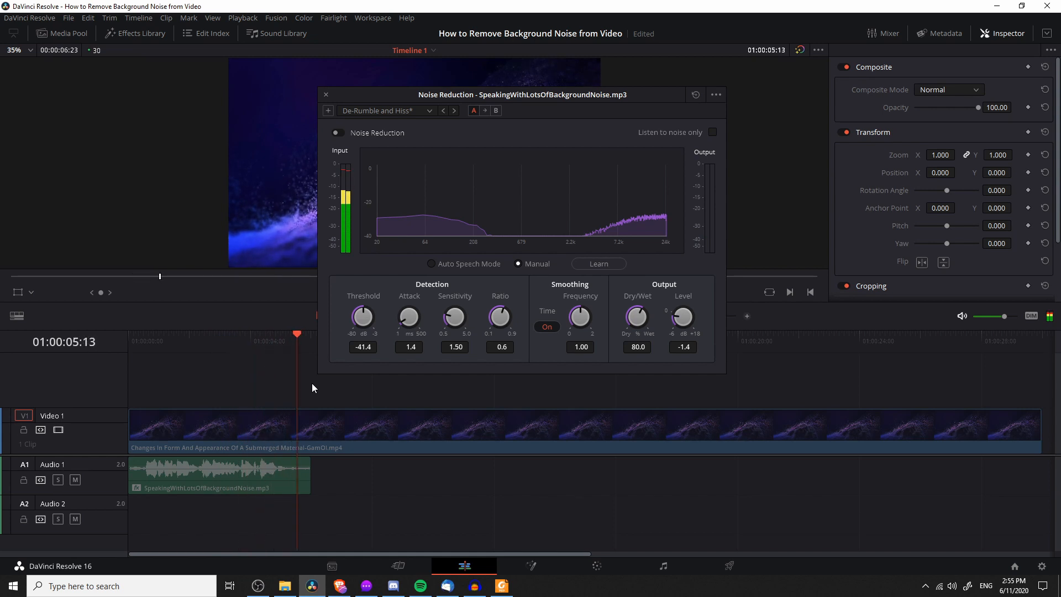
key(space)
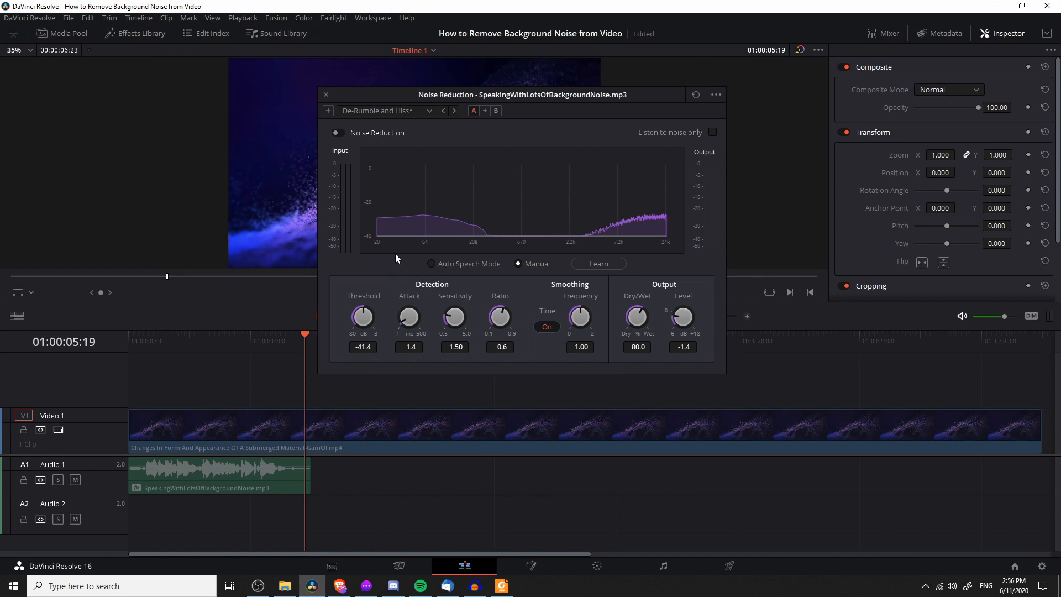
Load the De-Hiss preset, move the Noise Reduction window off the timeline controls, and place the playhead after the speech at 01:00:05:04.
click(409, 110)
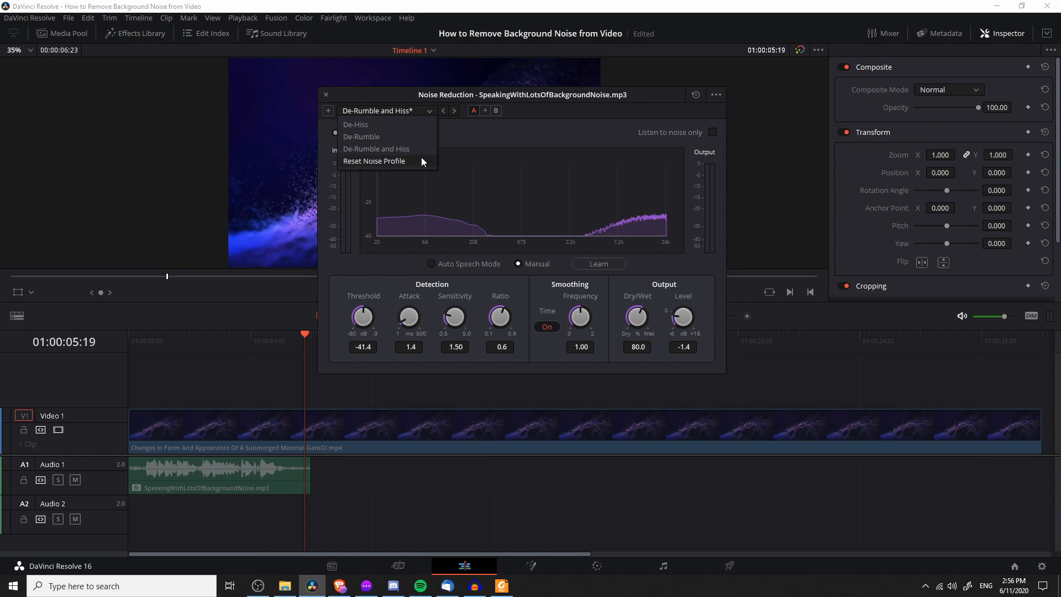
click(429, 128)
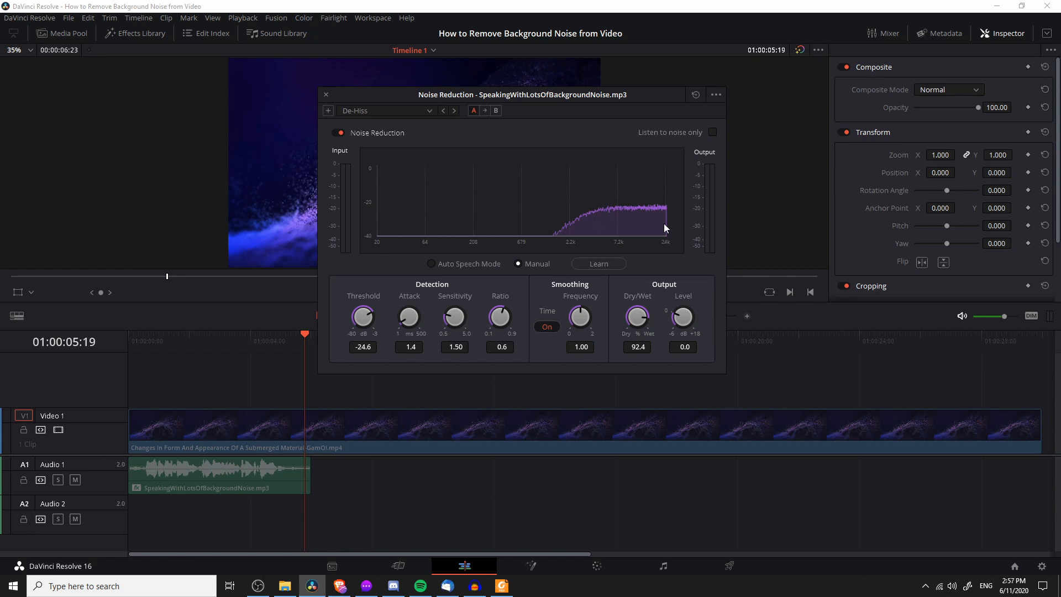
drag(625, 91, 706, 79)
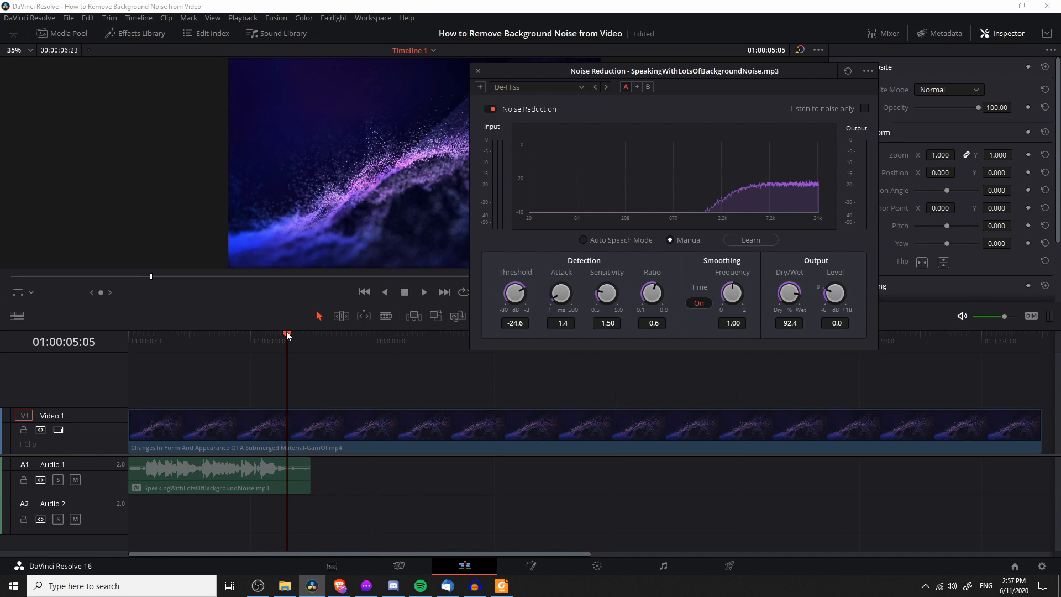
mouse_move(287, 333)
mouse_down()
mouse_move(307, 332)
mouse_move(287, 335)
mouse_up()
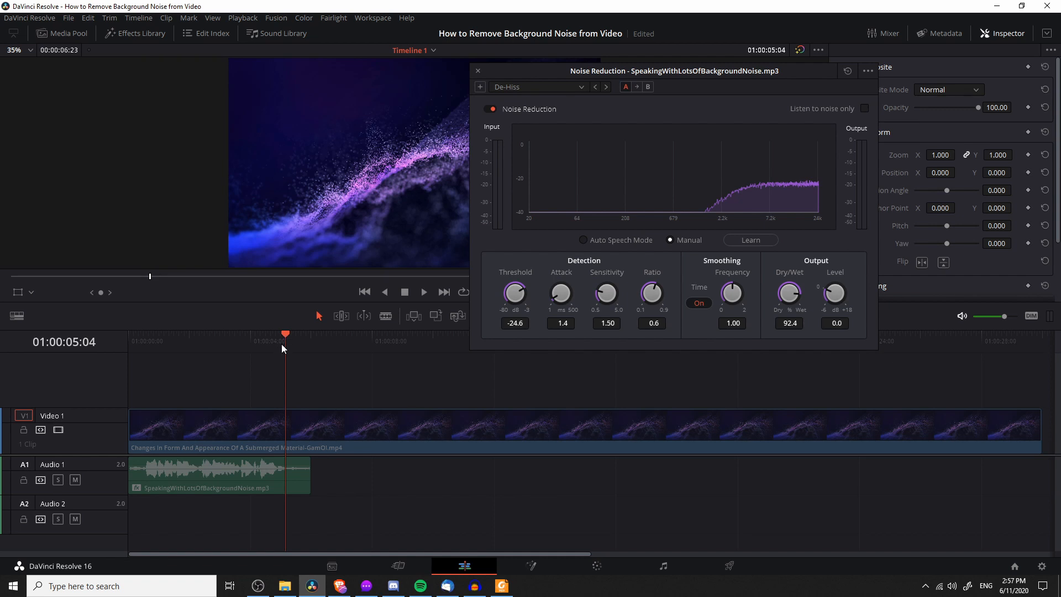
Have Noise Reduction learn the noise profile from the speech-free tail of the audio clip, stopping before the clip ends.
click(772, 245)
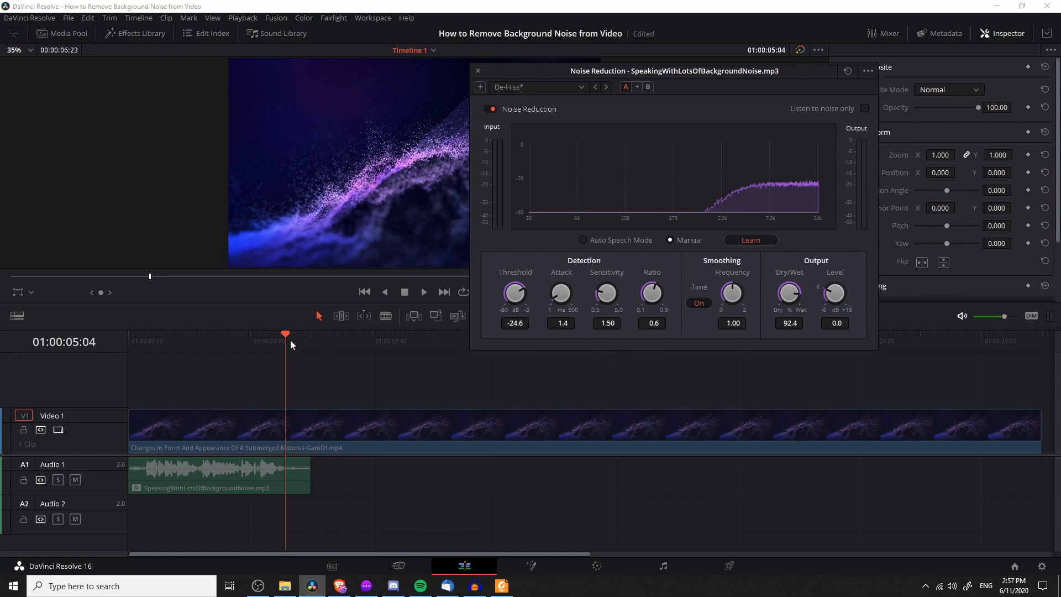
key(ctrl+s)
key(space)
key(space)
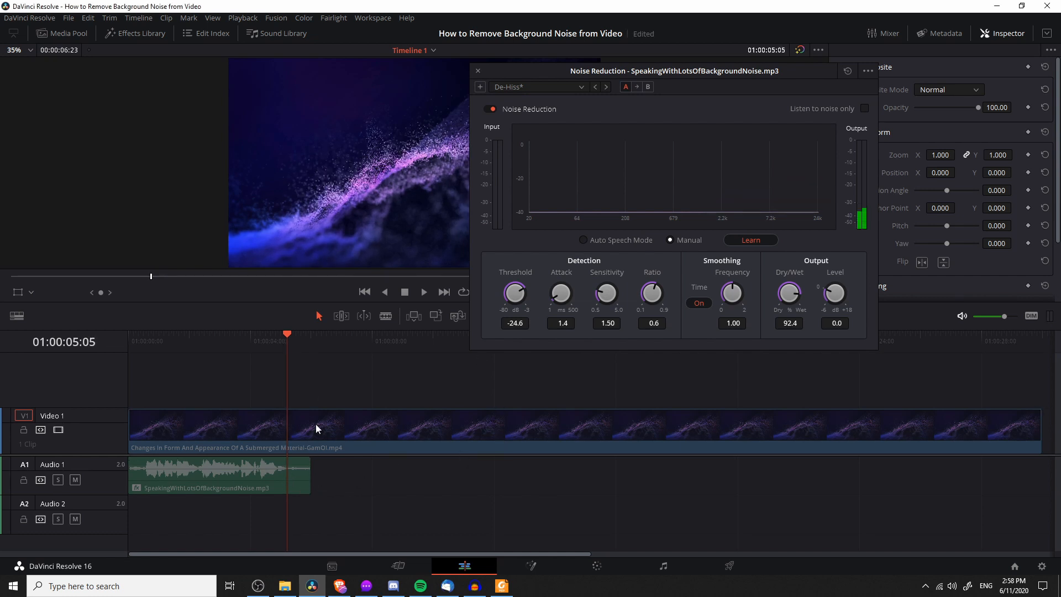
key(space)
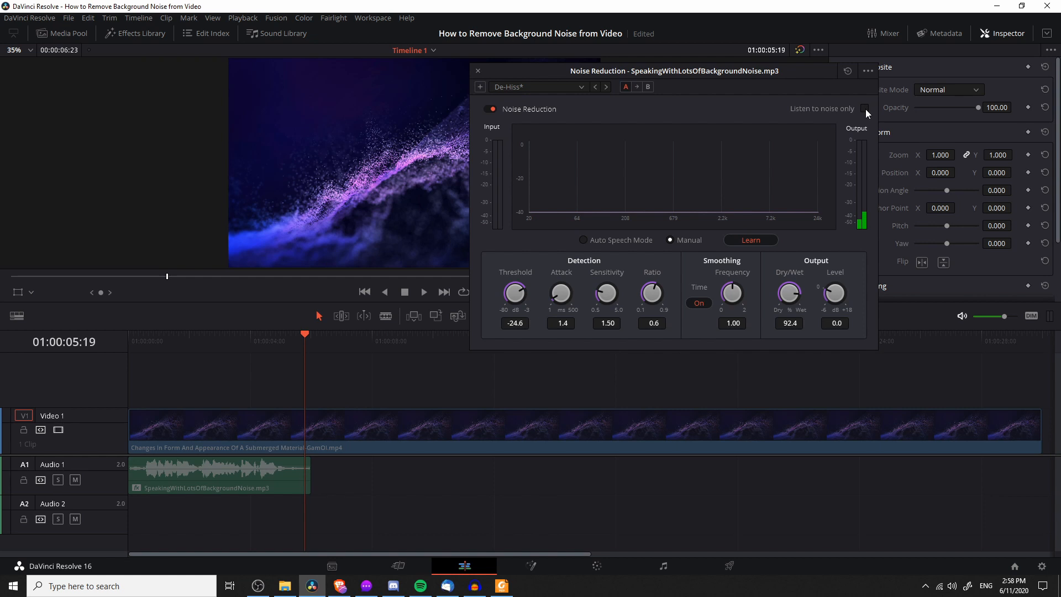
click(754, 240)
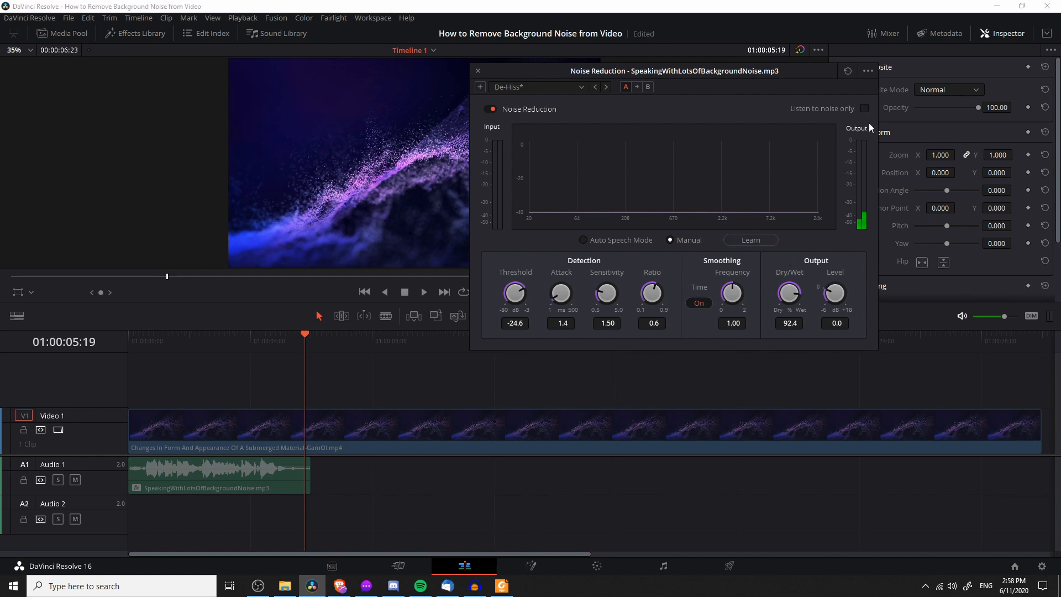
Save the project and play the clip from the start with listening to noise only enabled to check the learned profile.
key(ctrl+s)
key(Home)
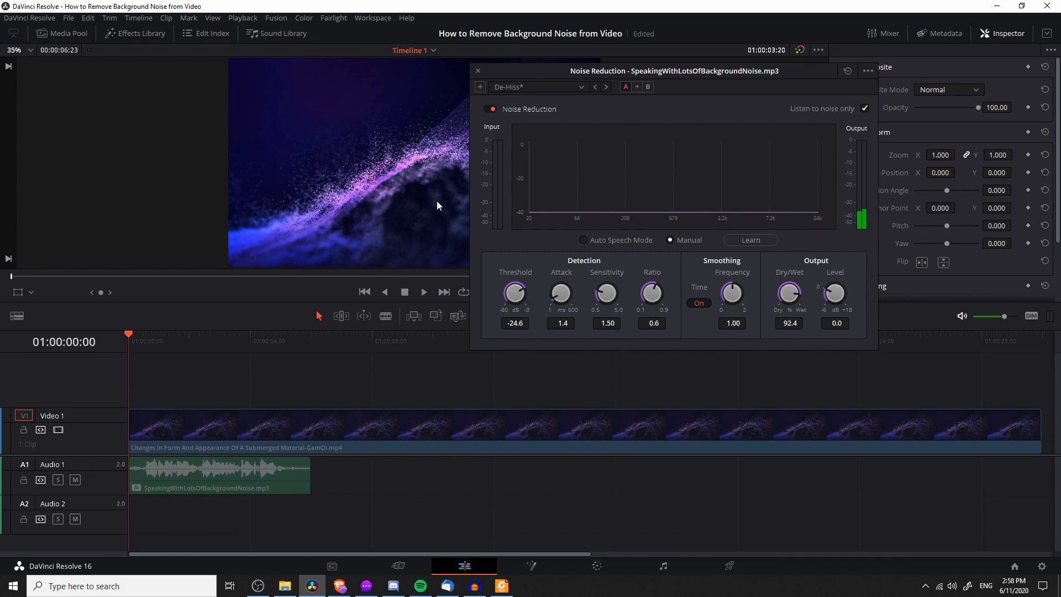
key(space)
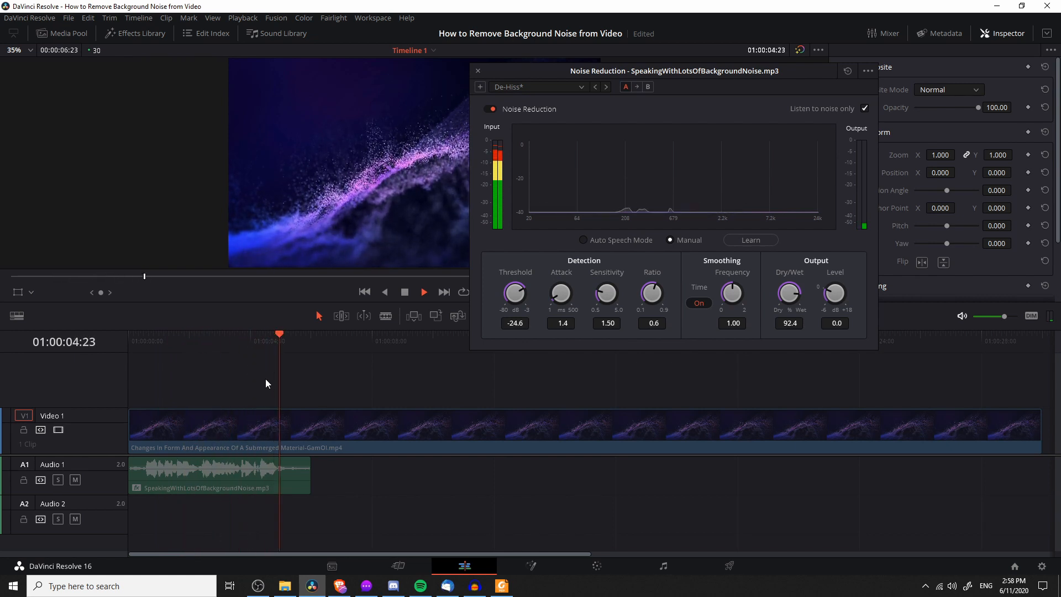
key(space)
Set the detection Sensitivity to 5.00 and Threshold to -19.5 dB, relearn the noise from the clip's tail, and return to the start.
click(287, 341)
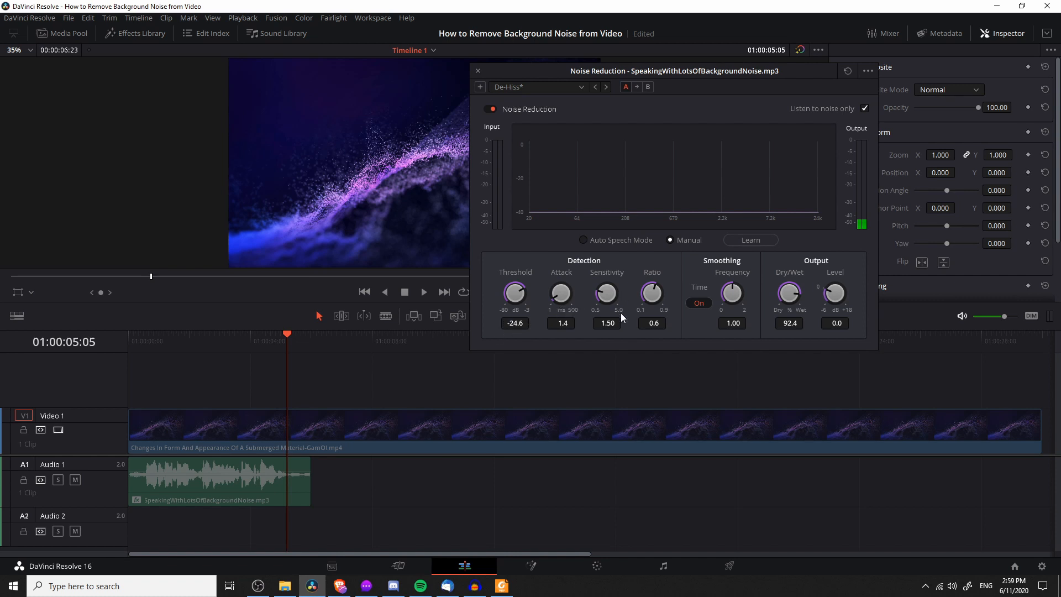
drag(607, 293, 634, 283)
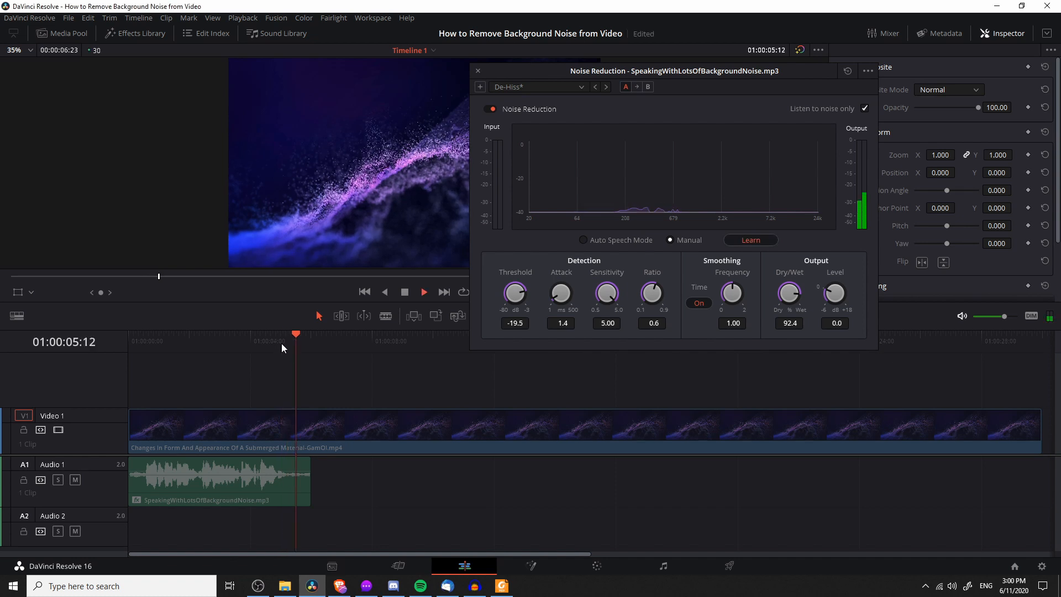
drag(281, 343, 126, 339)
Play the clip again from the start to hear only the noise removed with the new Sensitivity and Threshold.
key(space)
key(space)
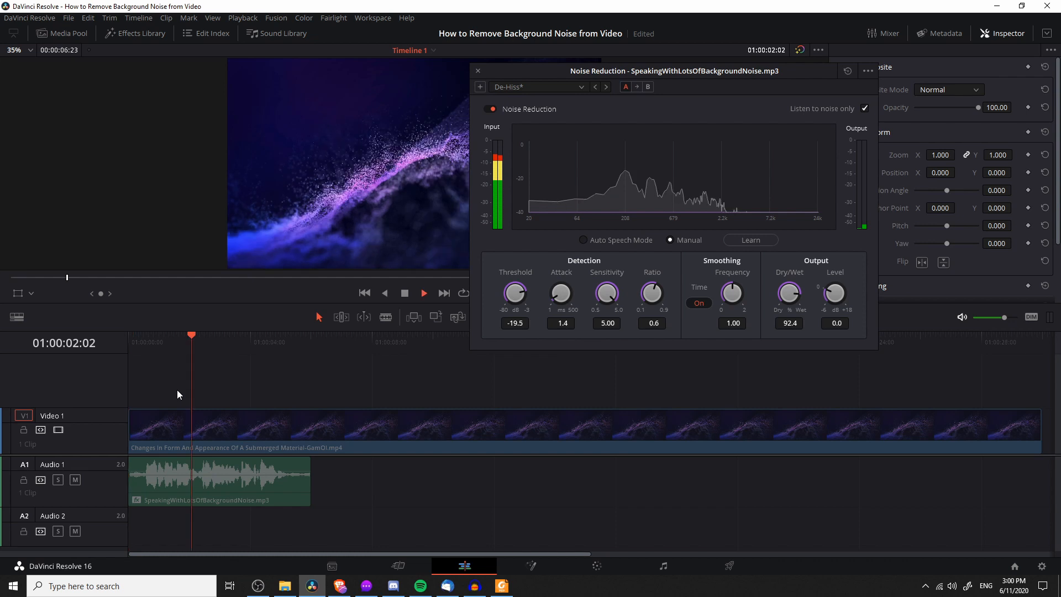
drag(150, 345, 114, 342)
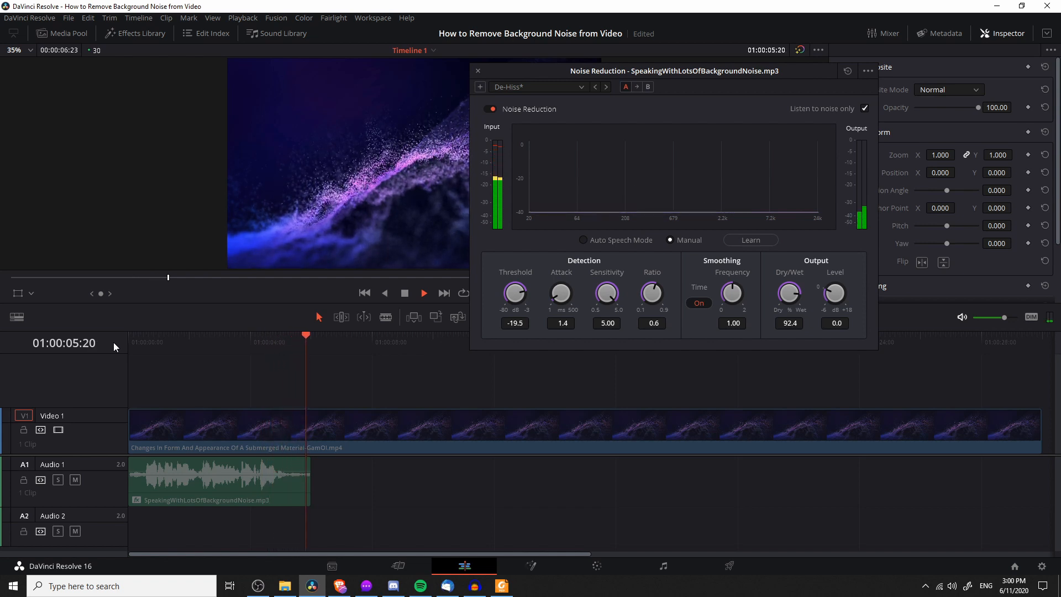
key(space)
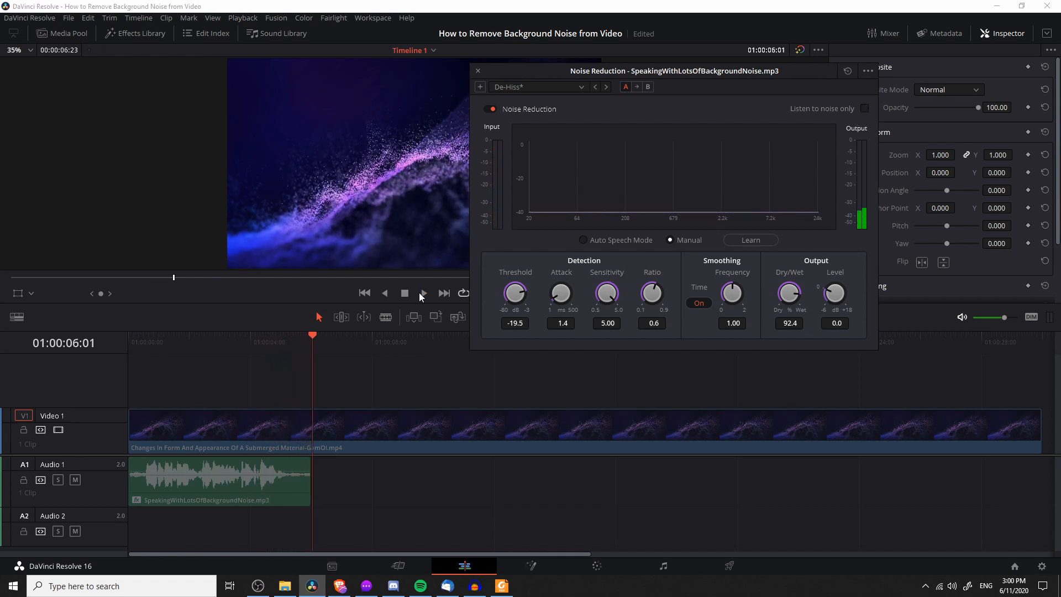
Turn off listening to noise only and compare the clip from the start with the learned noise reduction enabled and bypassed.
click(128, 337)
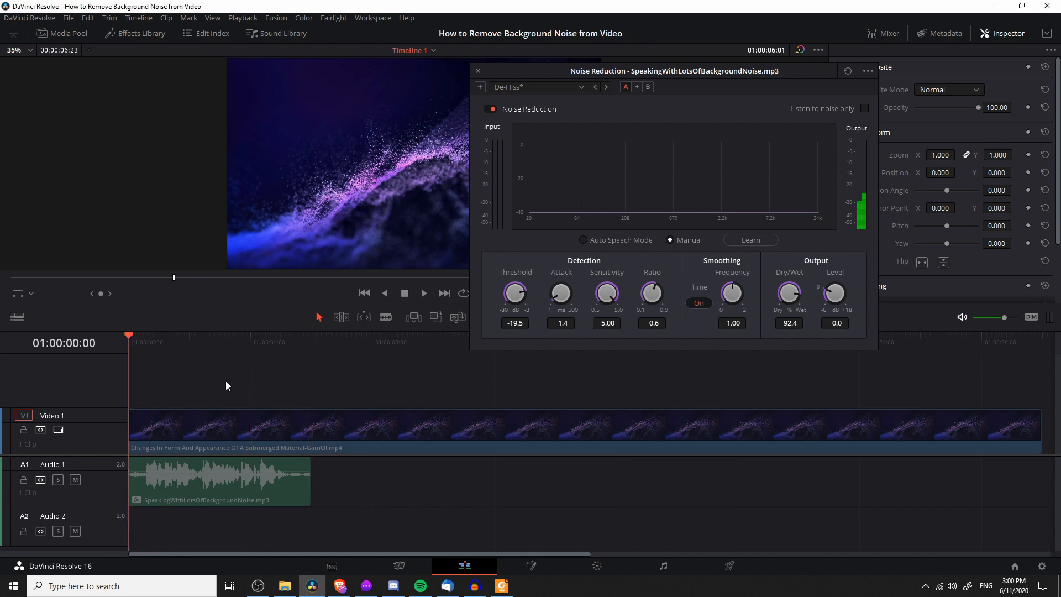
key(space)
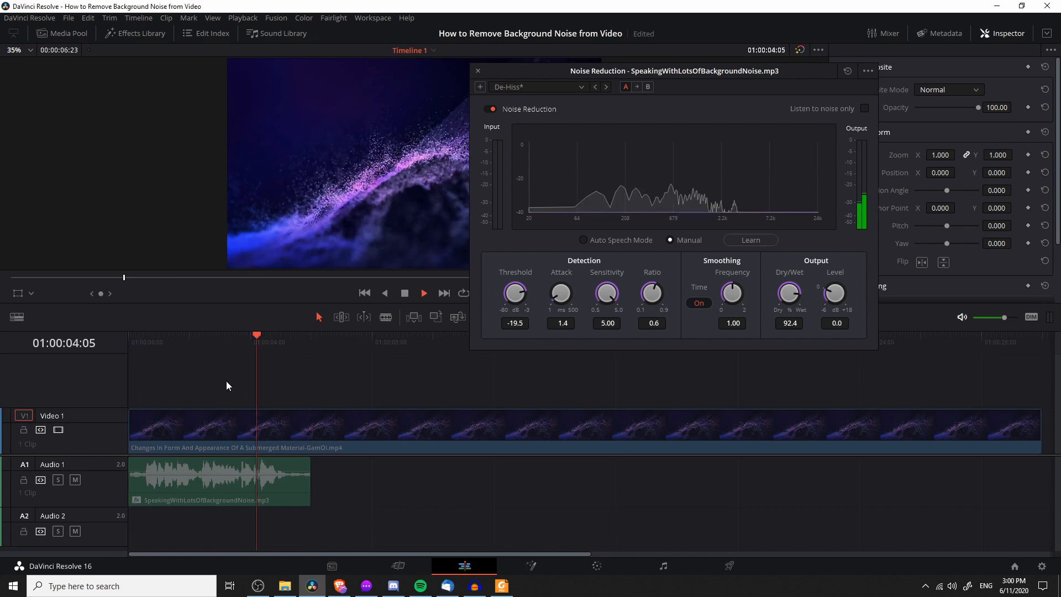
key(Home)
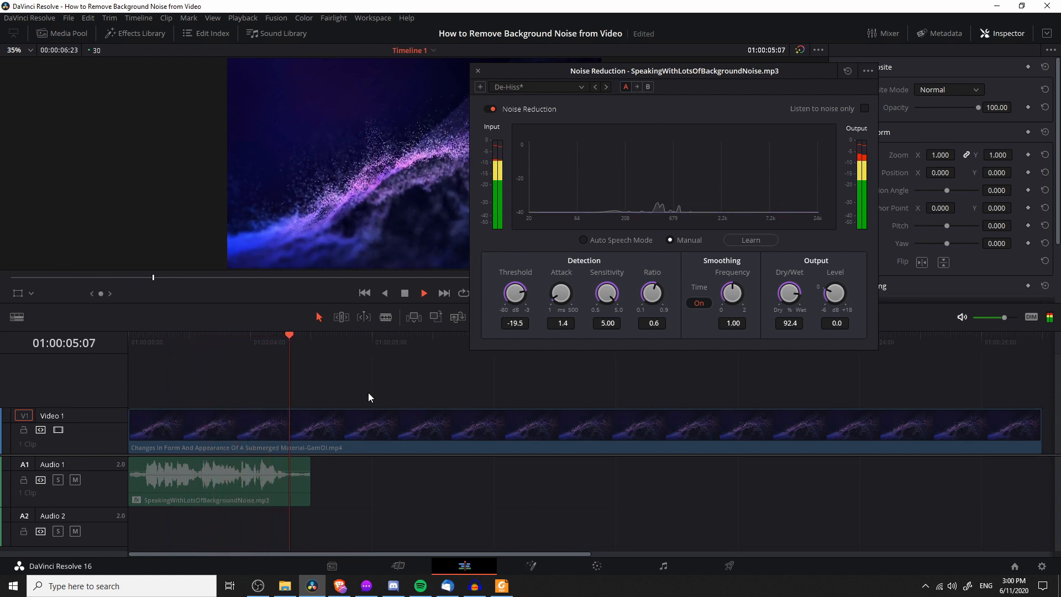
key(space)
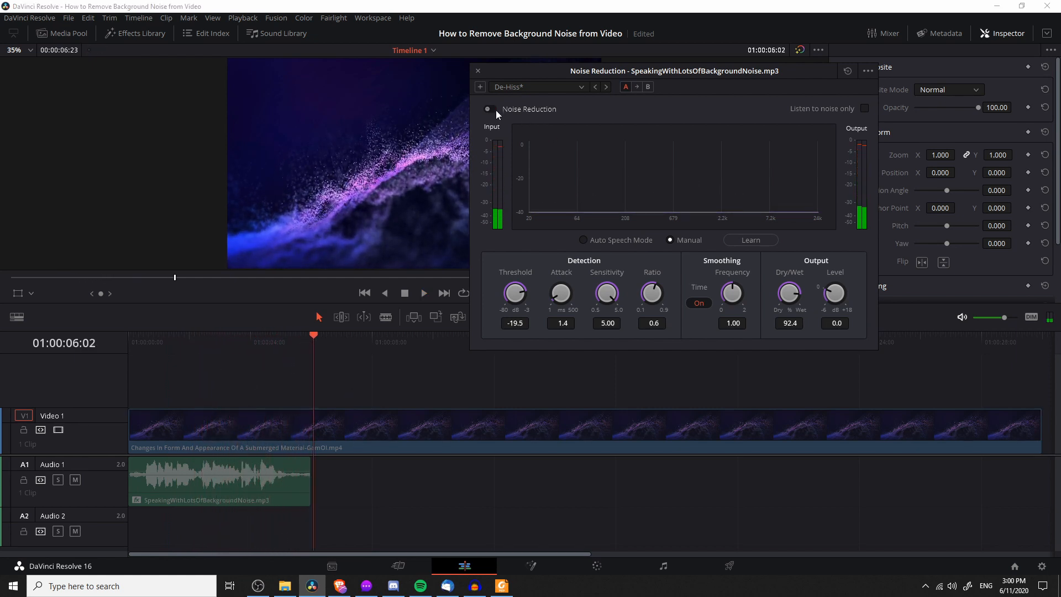
click(496, 111)
key(Home)
key(space)
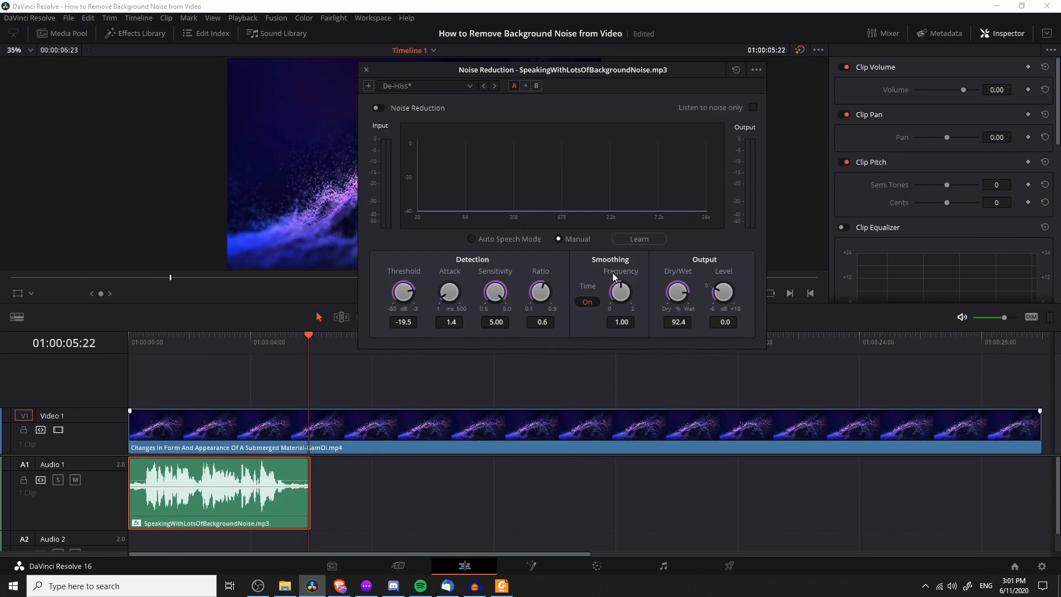
Raise the audio clip's volume to 9.65 and place the playhead after the speech at 01:00:05:04.
drag(963, 90, 968, 91)
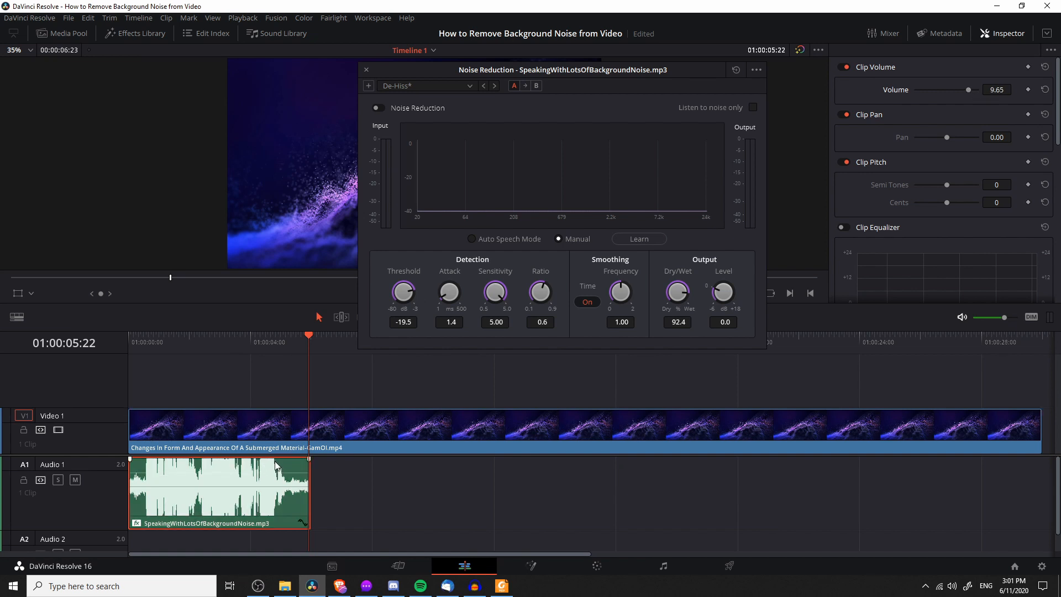
drag(290, 339, 287, 340)
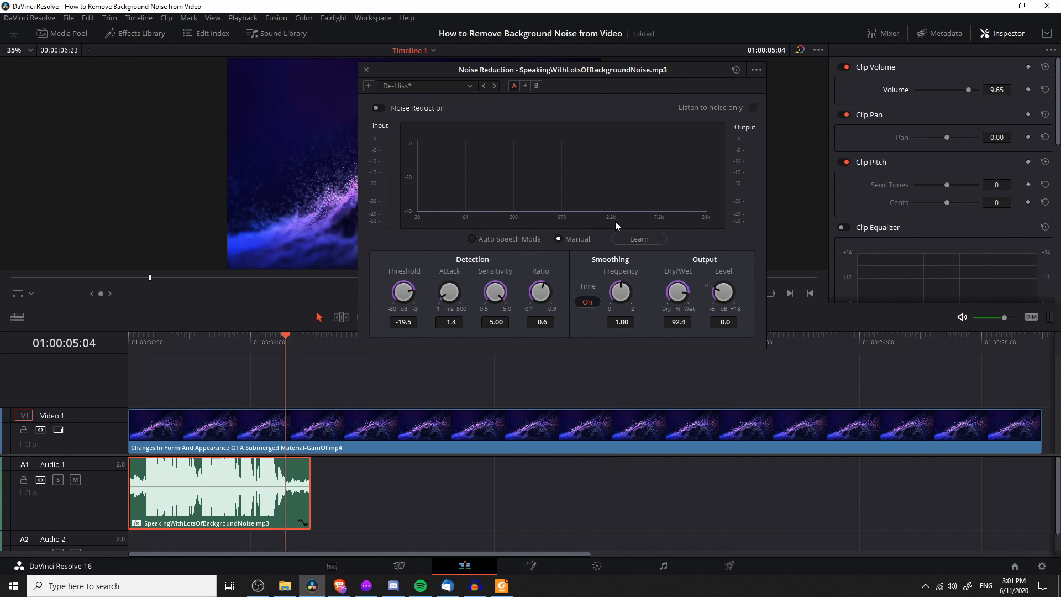
Enable Noise Reduction, relearn the noise profile from the louder clip's tail, and return the playhead to the timeline start.
click(639, 239)
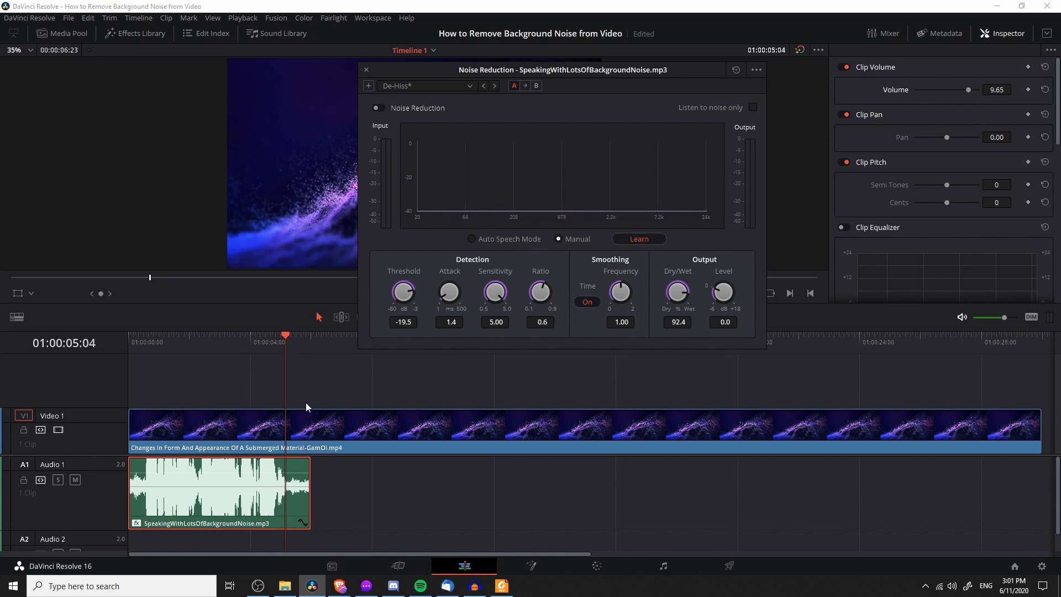
click(380, 108)
key(space)
key(space)
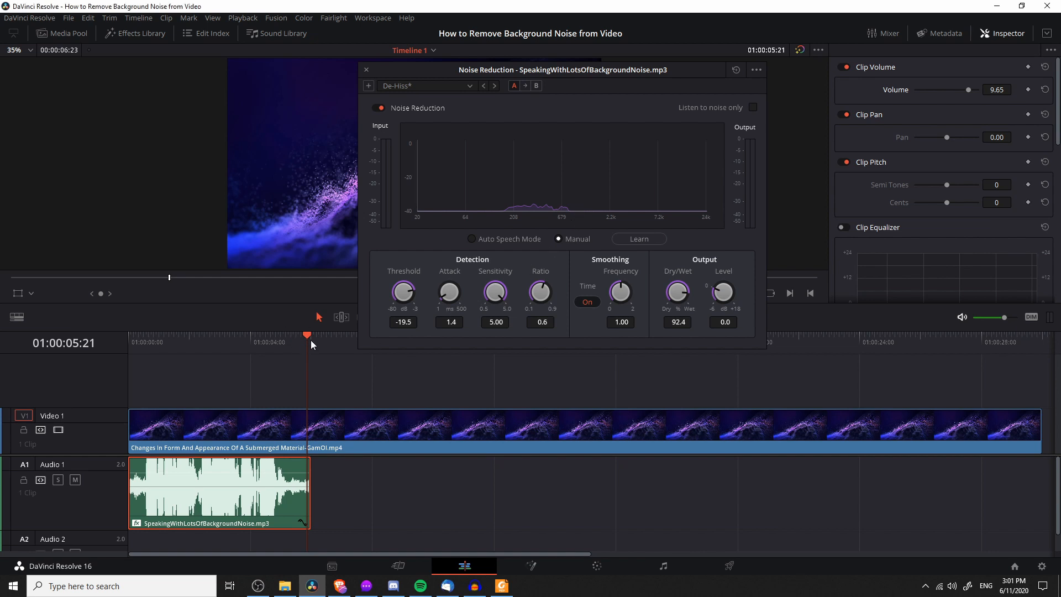
key(Home)
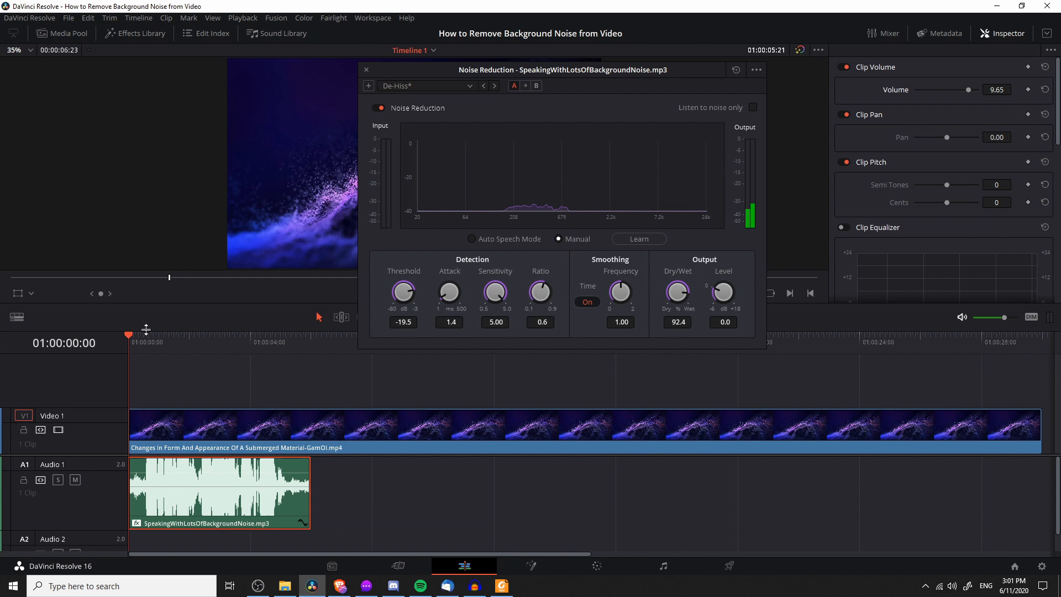
Play the clip while listening to noise only to check the relearned noise profile, ending with noise-only listening off.
click(753, 108)
key(space)
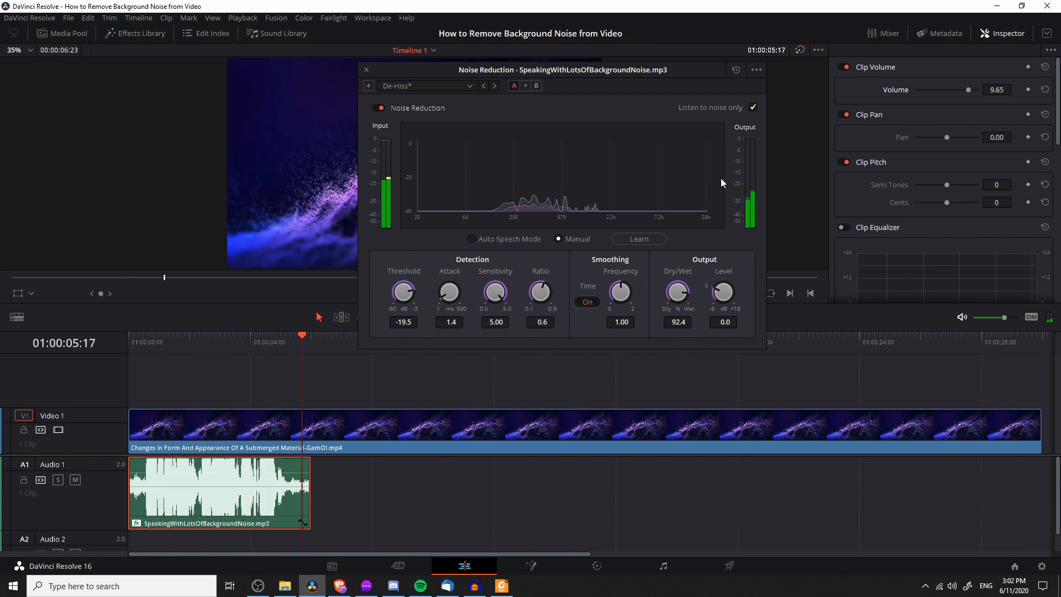
click(753, 107)
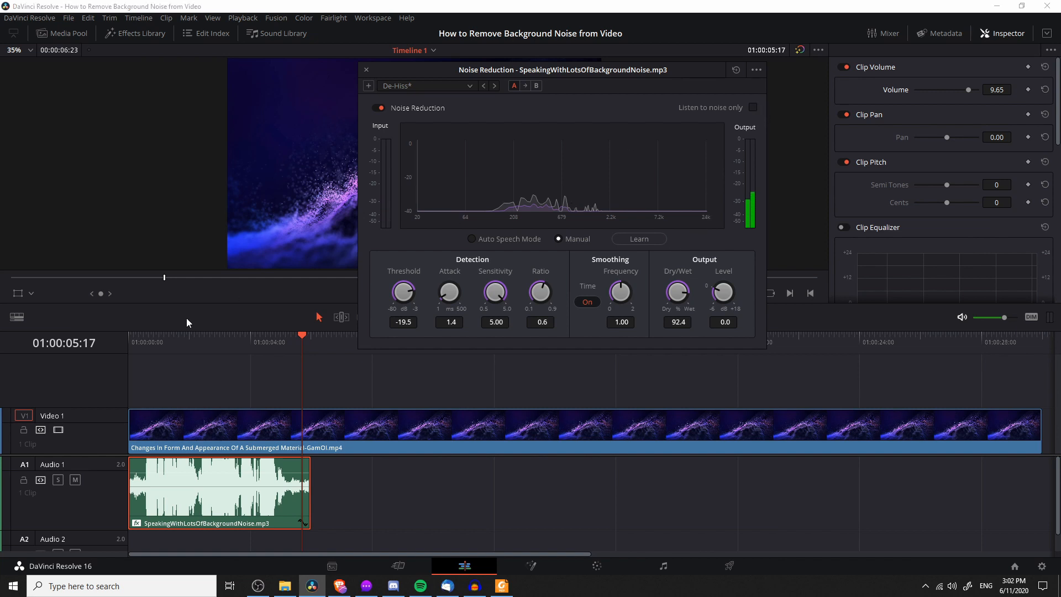
Play the louder clip from the timeline start to hear the voice with the relearned noise profile applied.
click(128, 342)
key(space)
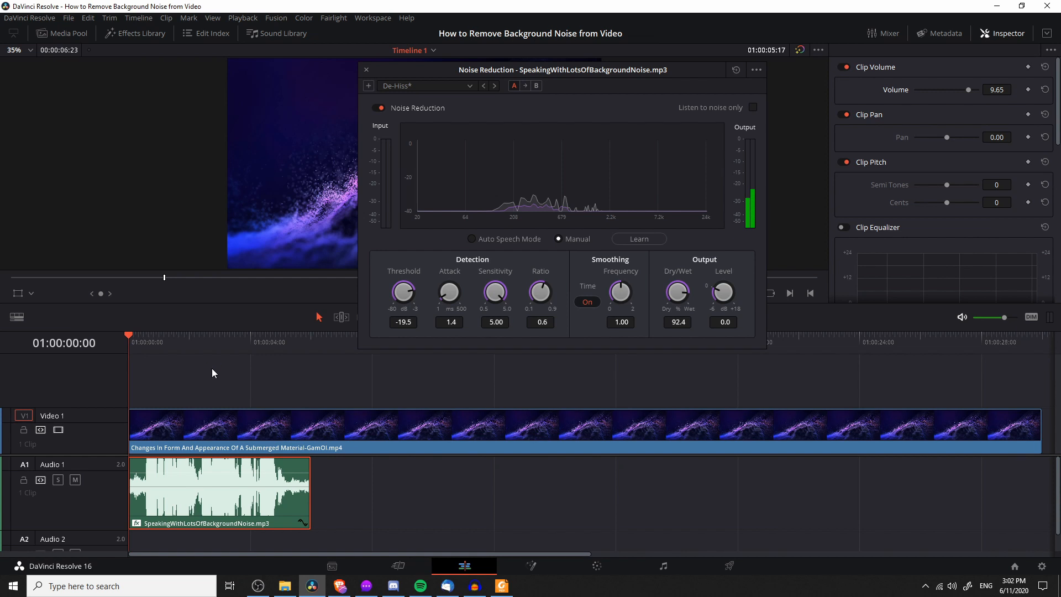
click(129, 342)
key(space)
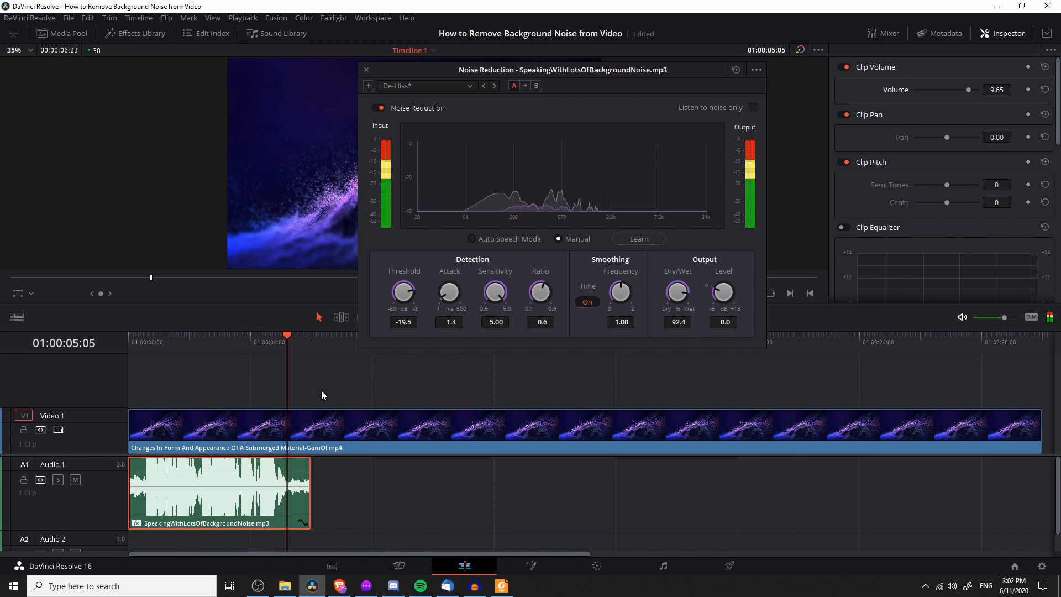
key(space)
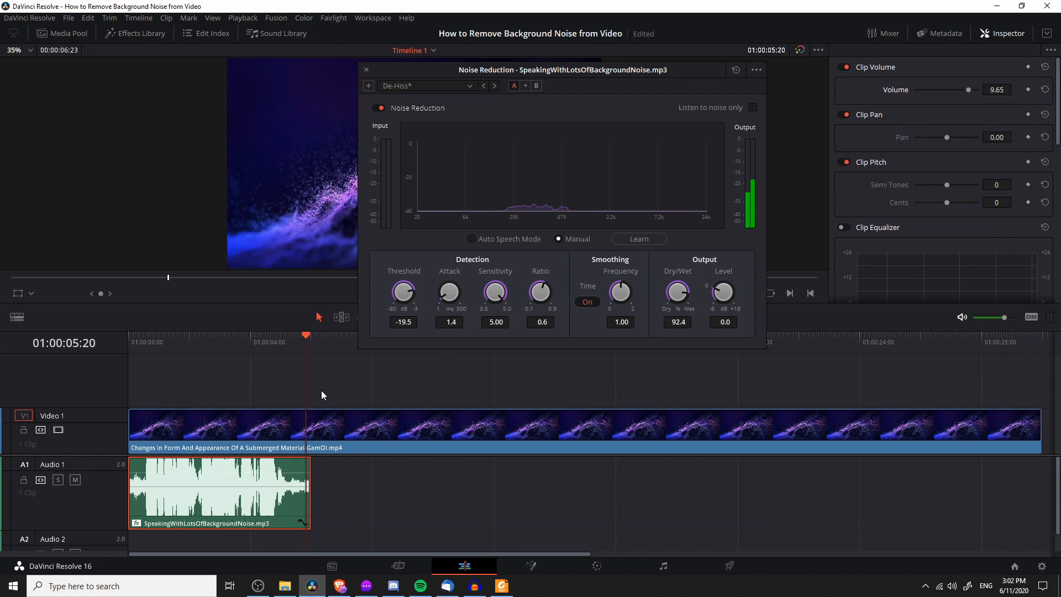
Switch Noise Reduction to Auto Speech Mode and return the playhead to the timeline start.
click(473, 237)
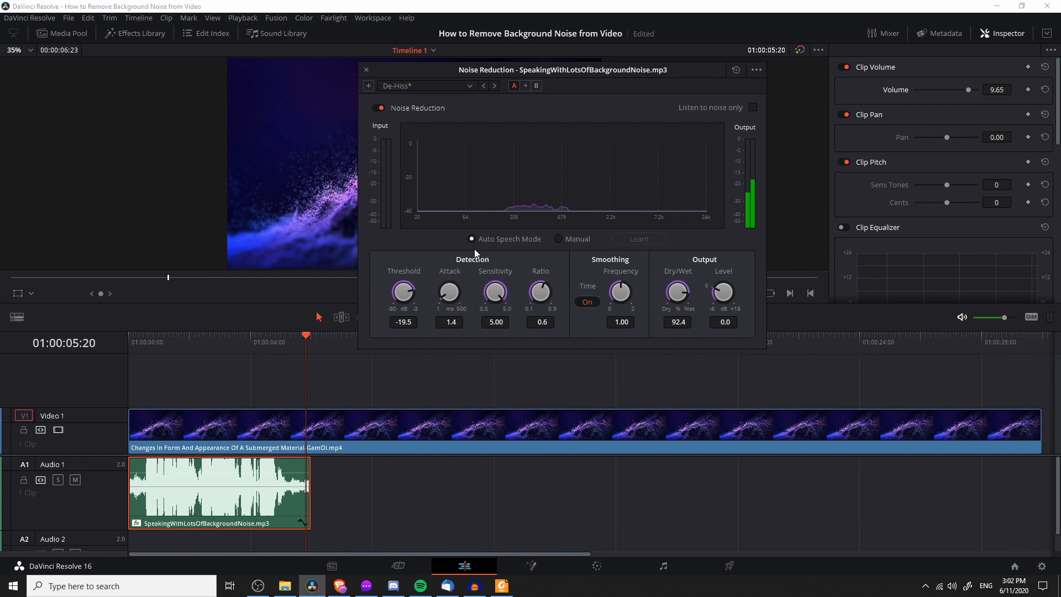
key(ctrl+s)
key(Home)
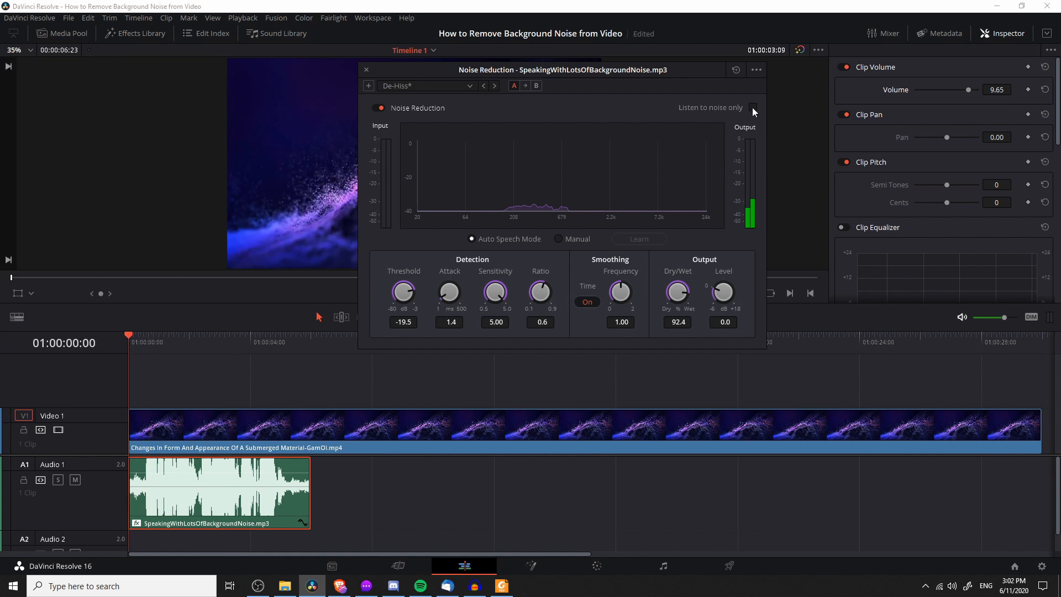
Set the audio clip's volume to 0 and play it from the start with listening to noise only enabled.
double_click(999, 90)
text(0)
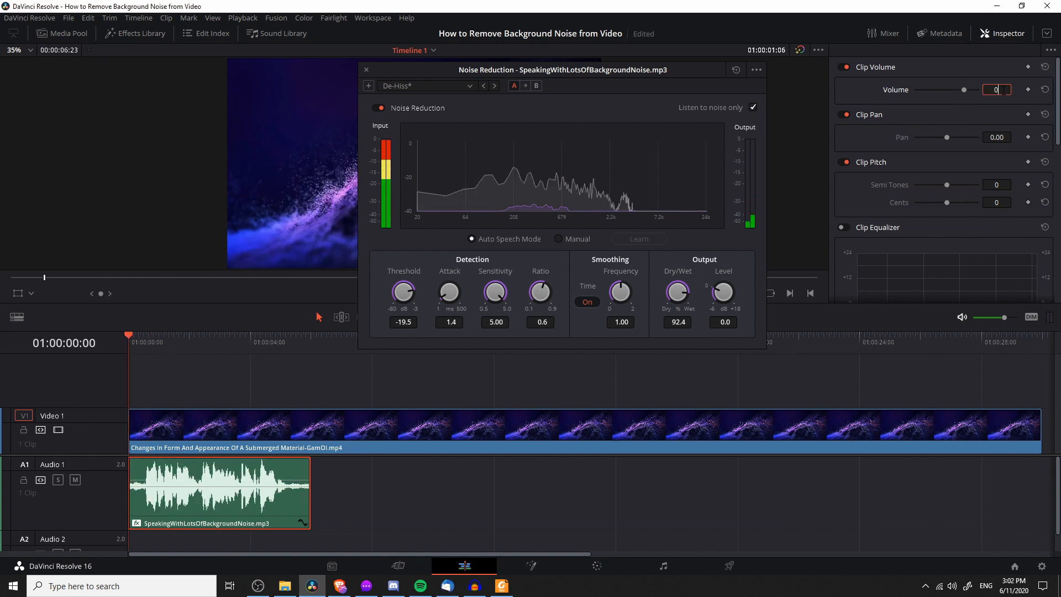
key(Return)
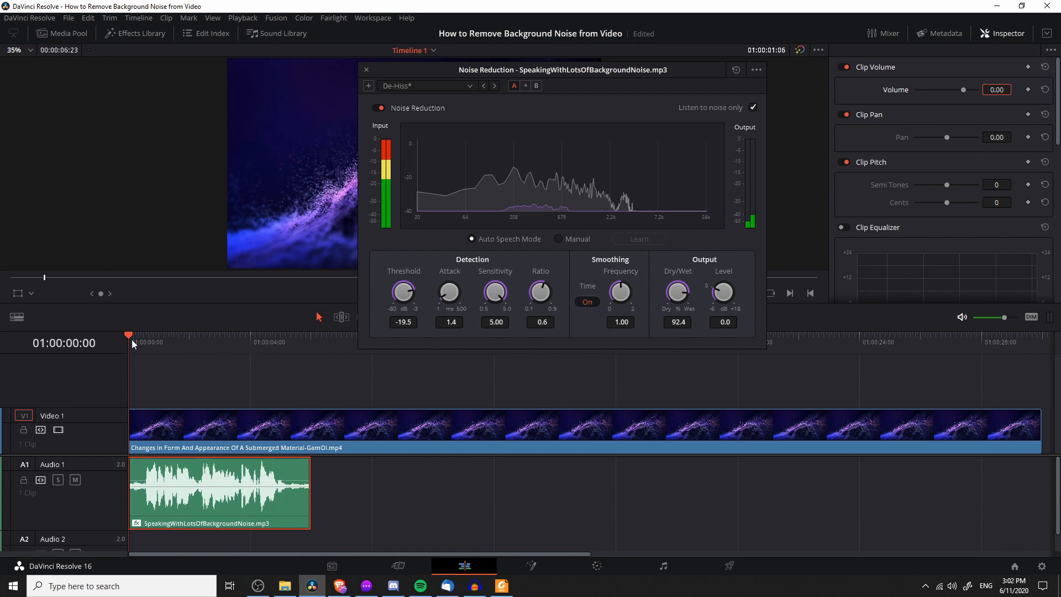
key(space)
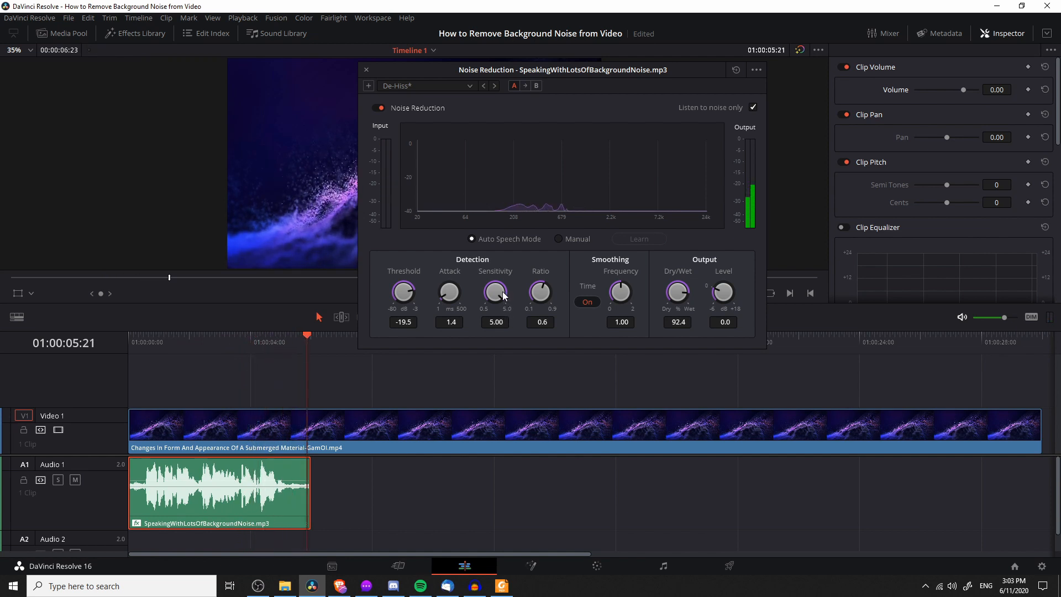
Lower Sensitivity to 4.27 and Threshold to -22.6, and play the removed noise from the start.
drag(503, 295, 479, 267)
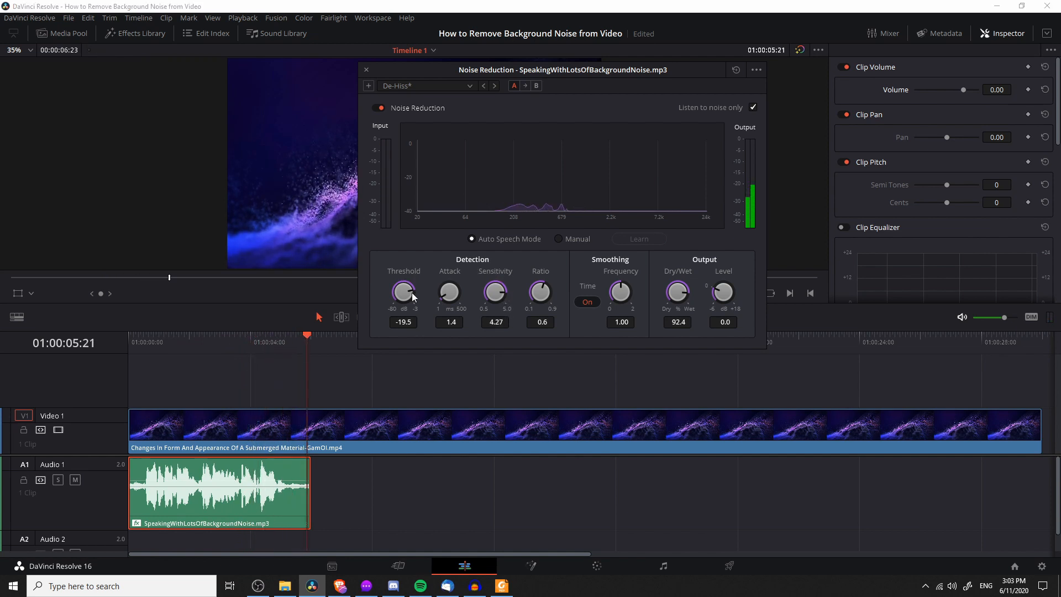
drag(412, 293, 412, 310)
drag(155, 346, 41, 347)
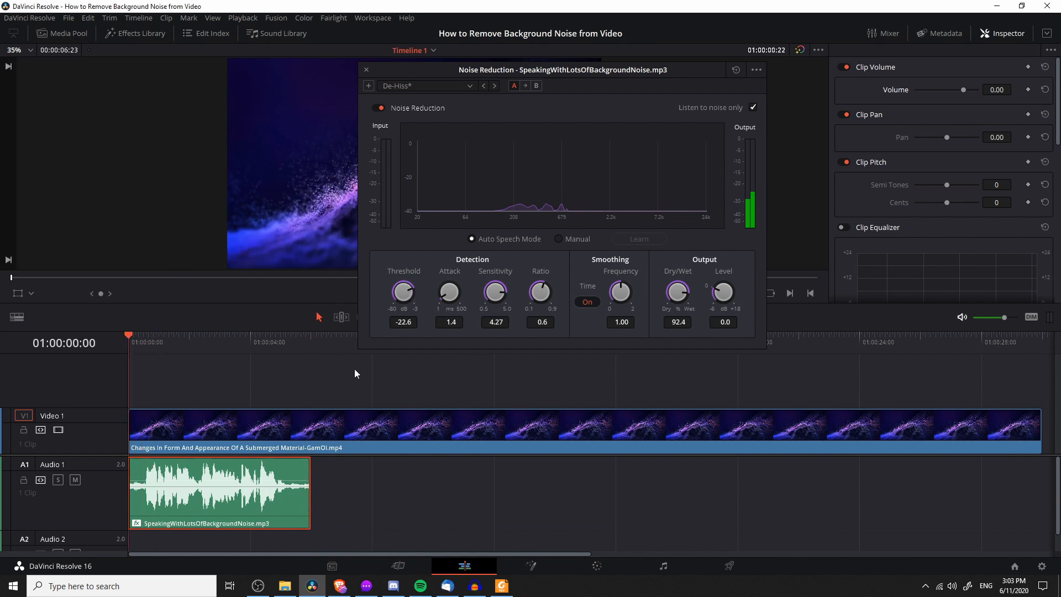
key(space)
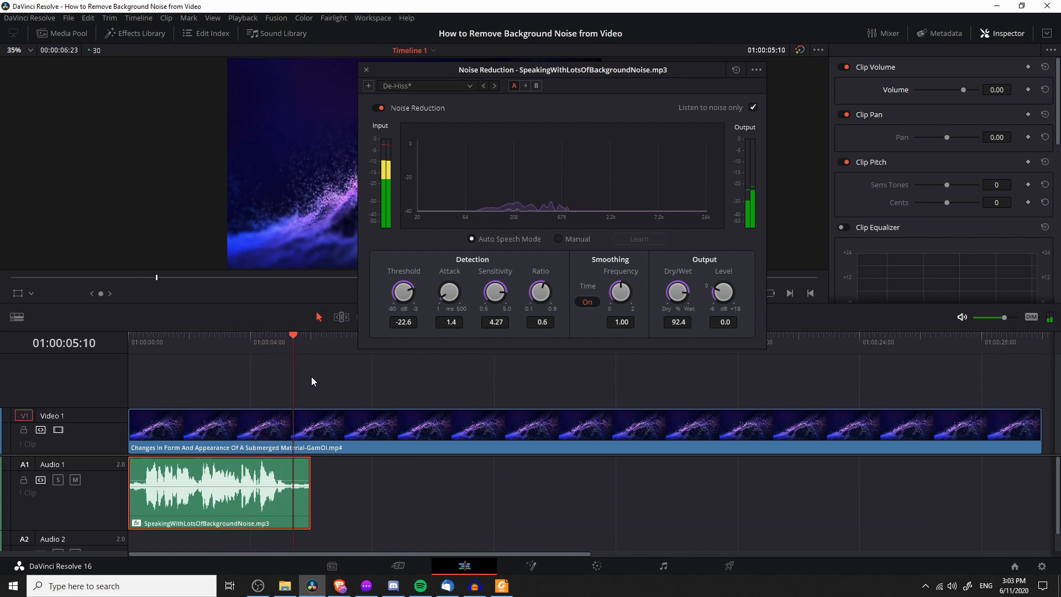
key(space)
Try a Threshold of -76.8 and replay the removed noise from the timeline start.
drag(404, 292, 405, 293)
key(Home)
key(space)
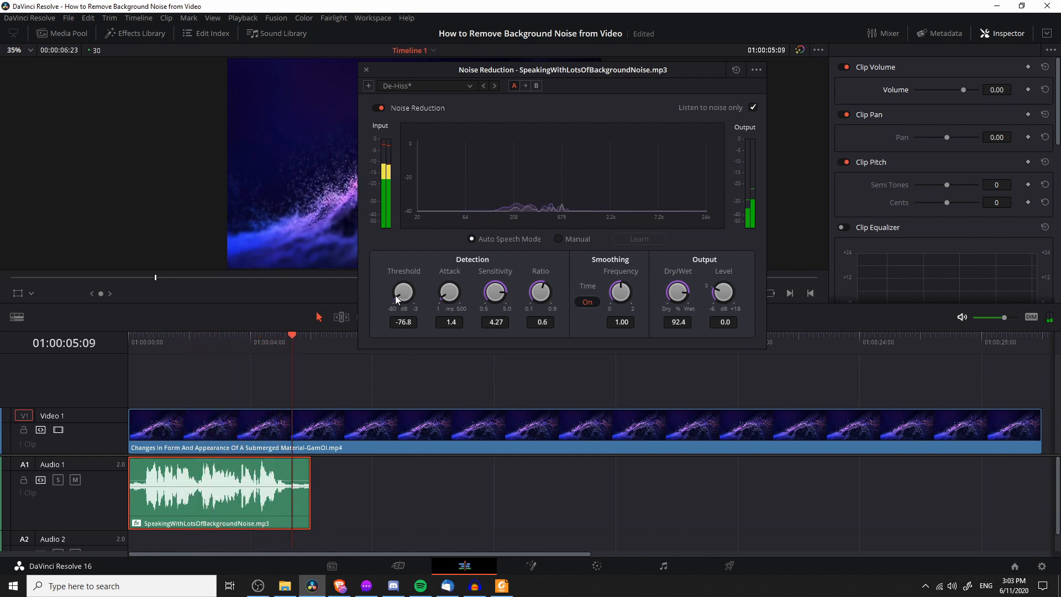
Set Threshold to -26.0 and Sensitivity to 3.58, and play the removed noise from near the start.
drag(396, 294, 466, 248)
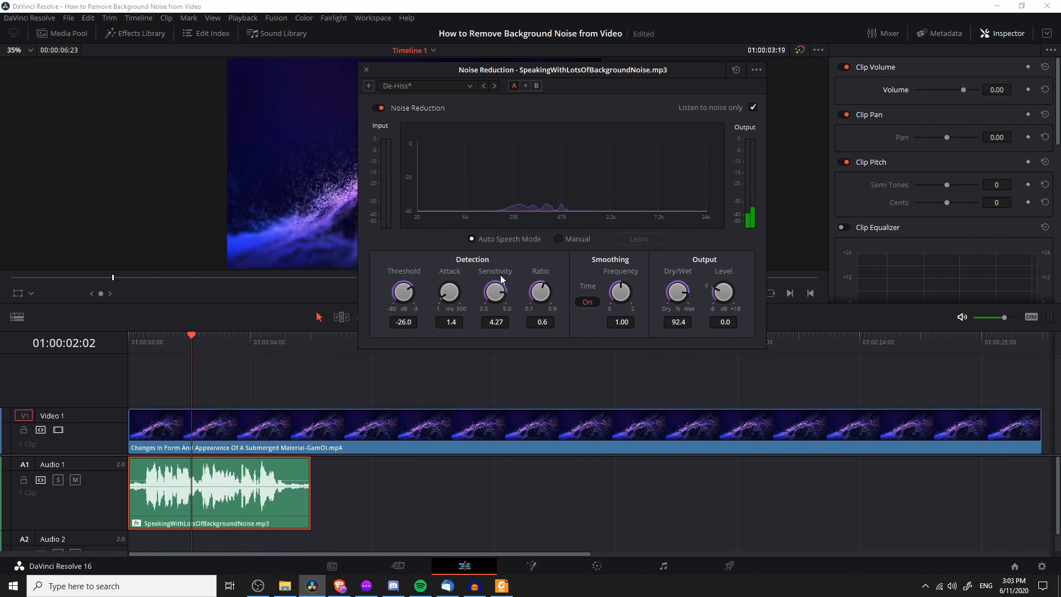
drag(500, 274, 478, 268)
drag(149, 340, 114, 342)
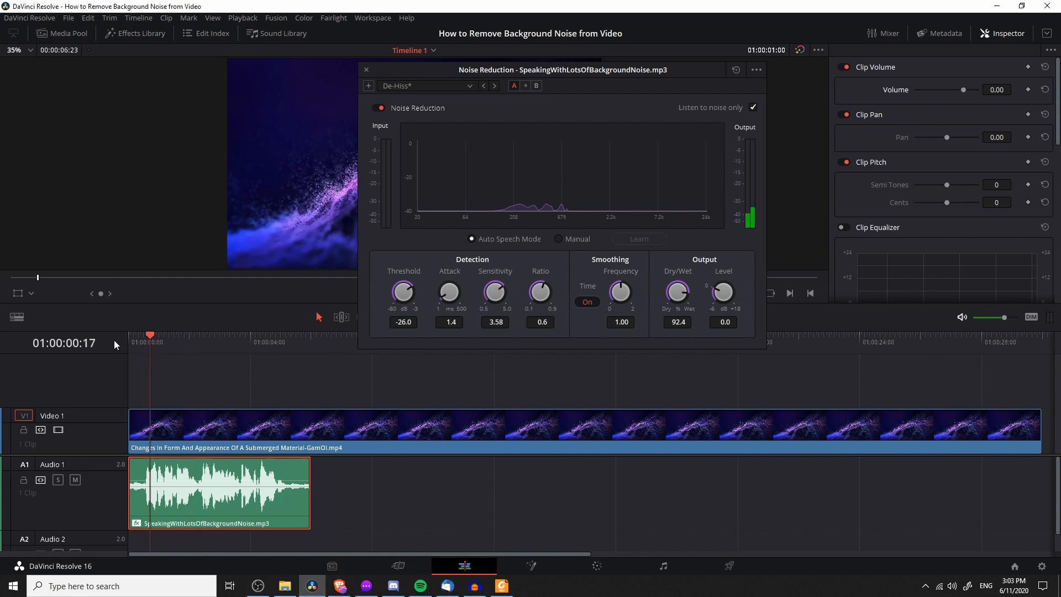
key(space)
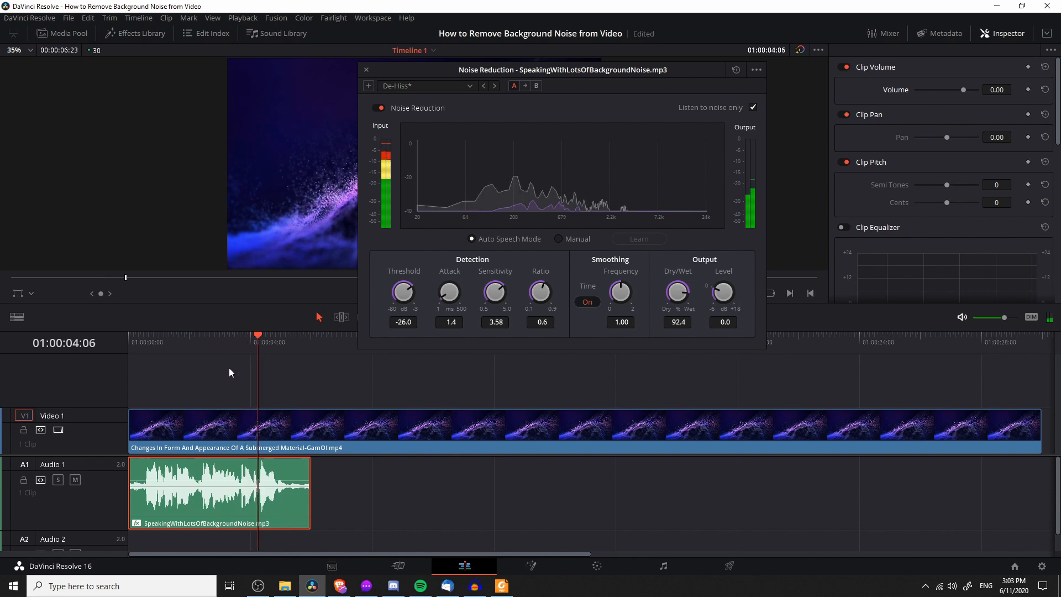
key(space)
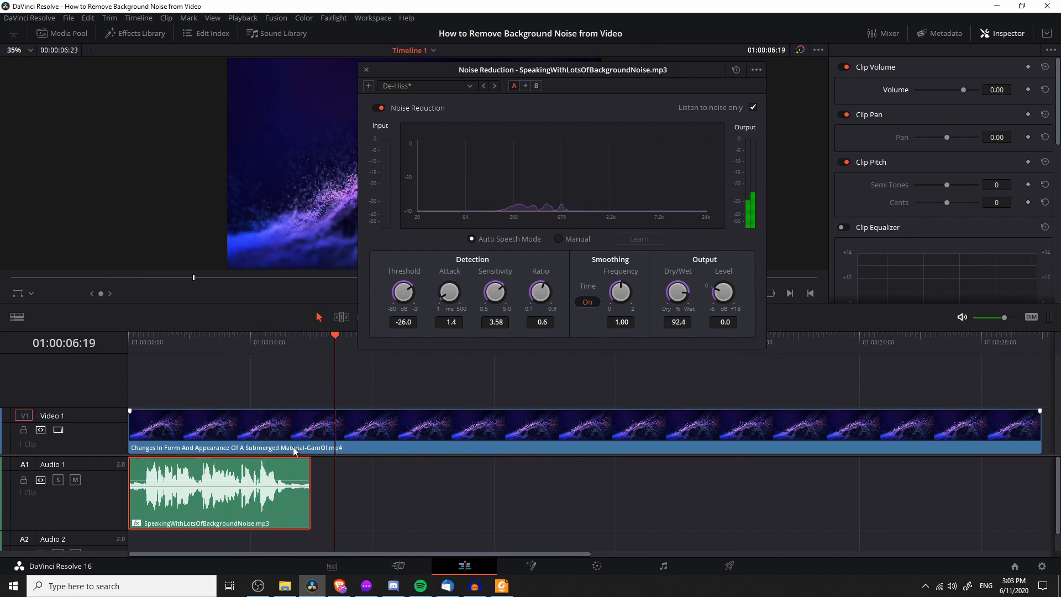
Turn off listening to noise only and play the clip from the start with the Auto Speech Mode settings.
click(753, 107)
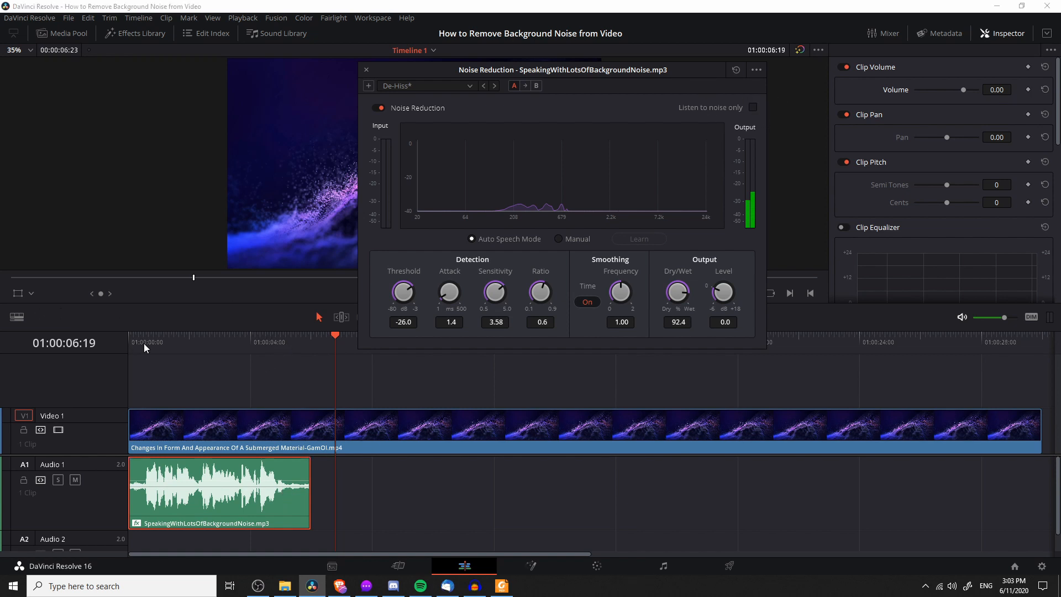
key(Home)
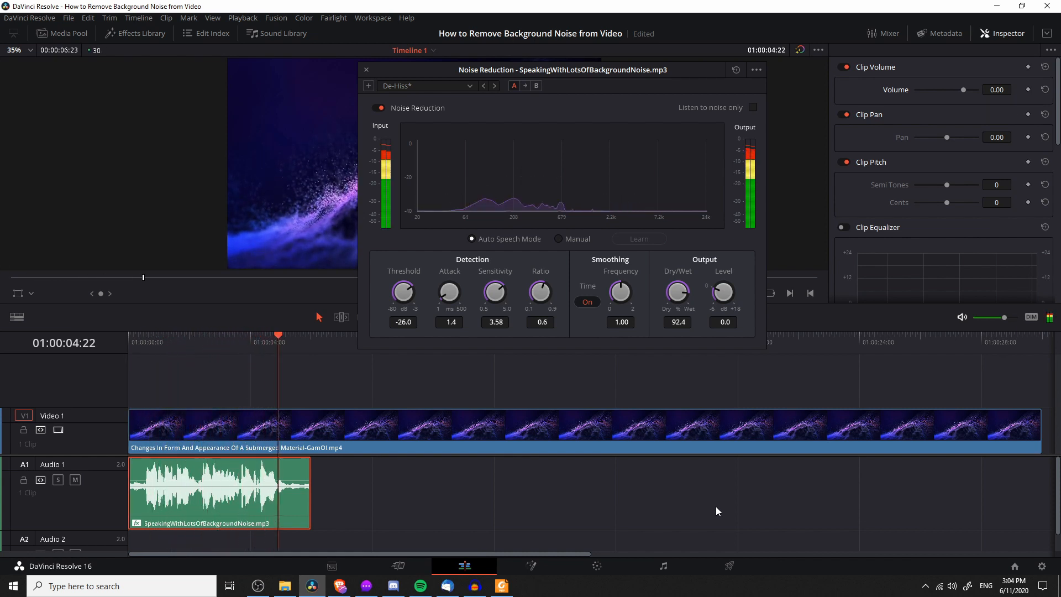
key(Home)
key(space)
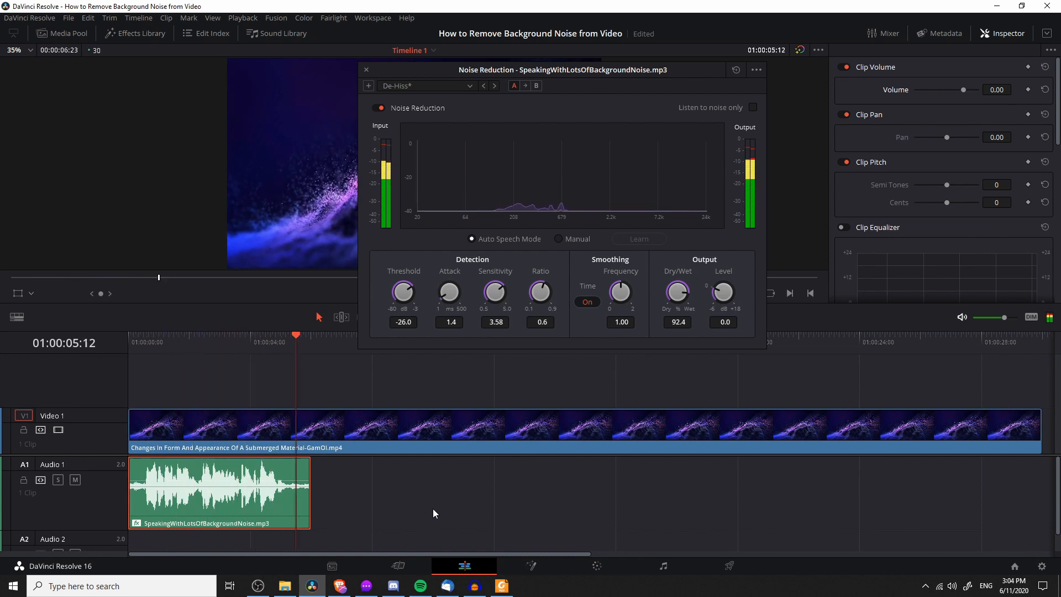
key(space)
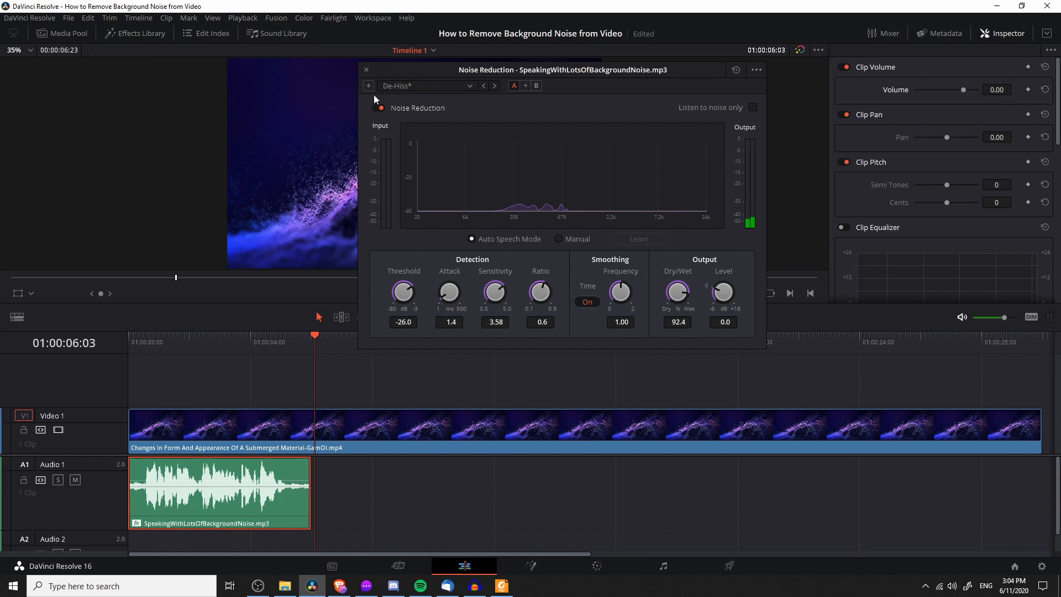
Compare the clip from the start with Noise Reduction bypassed and with it re-enabled in Auto Speech Mode.
click(144, 339)
key(Home)
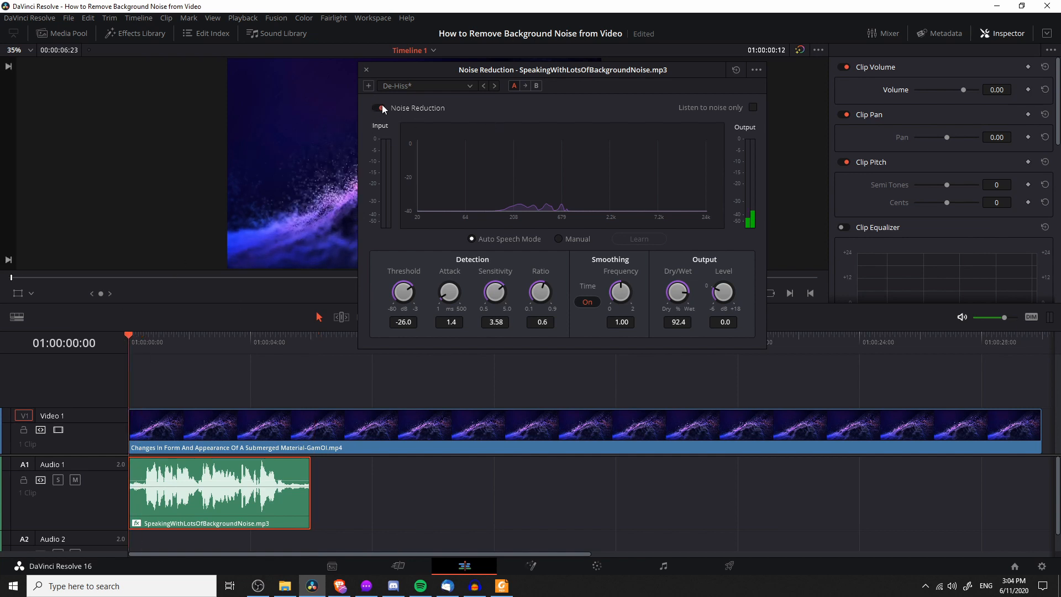
click(378, 107)
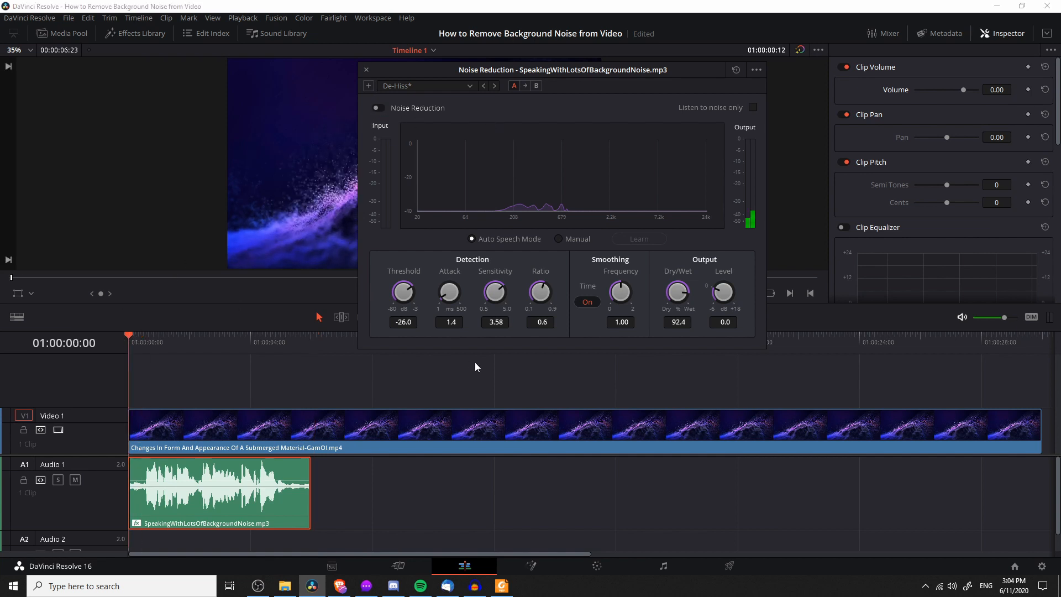
key(space)
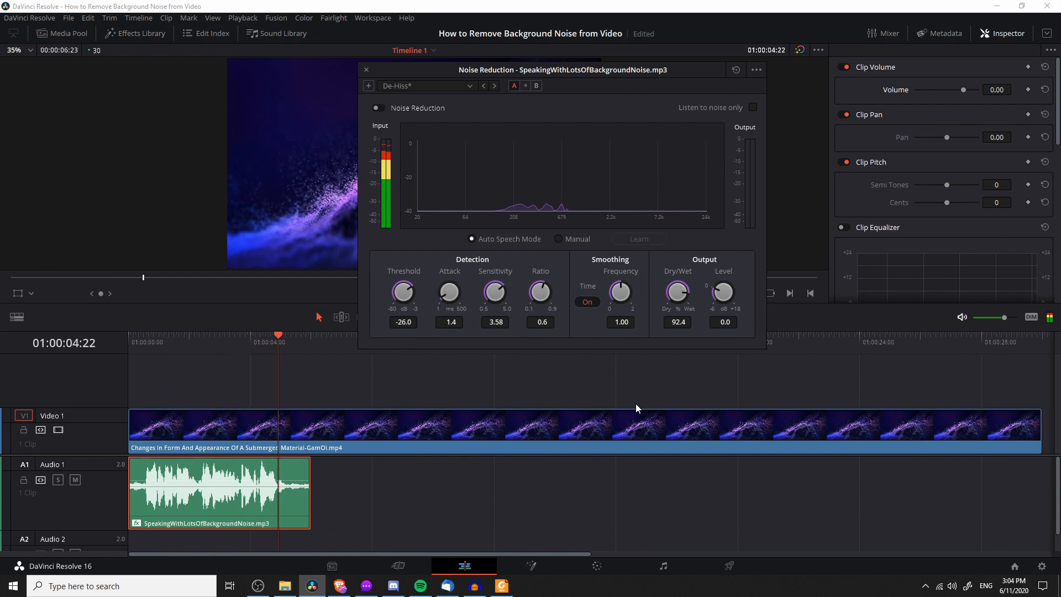
click(378, 108)
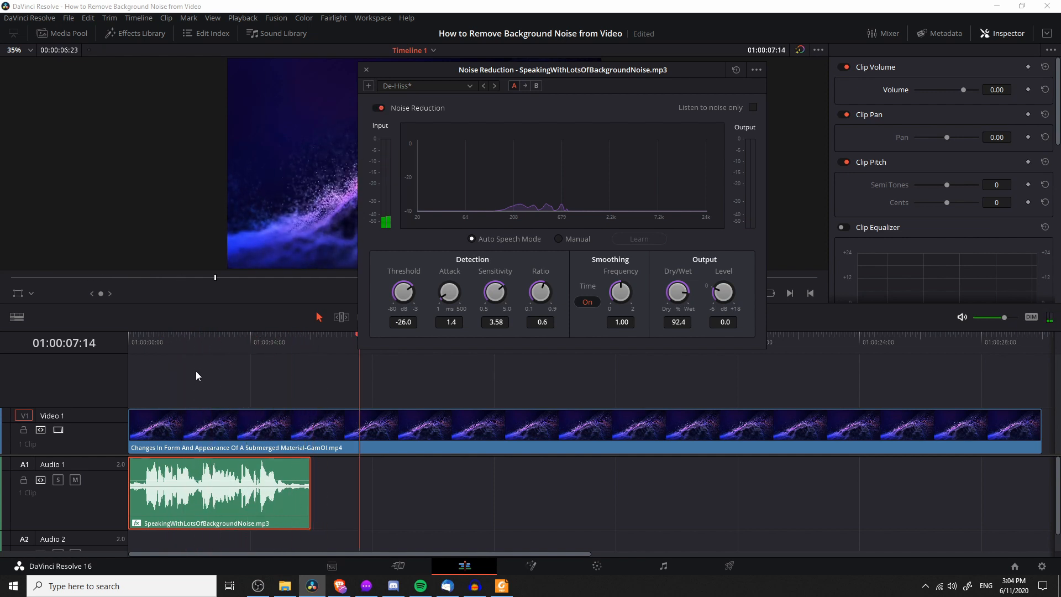
key(Home)
key(space)
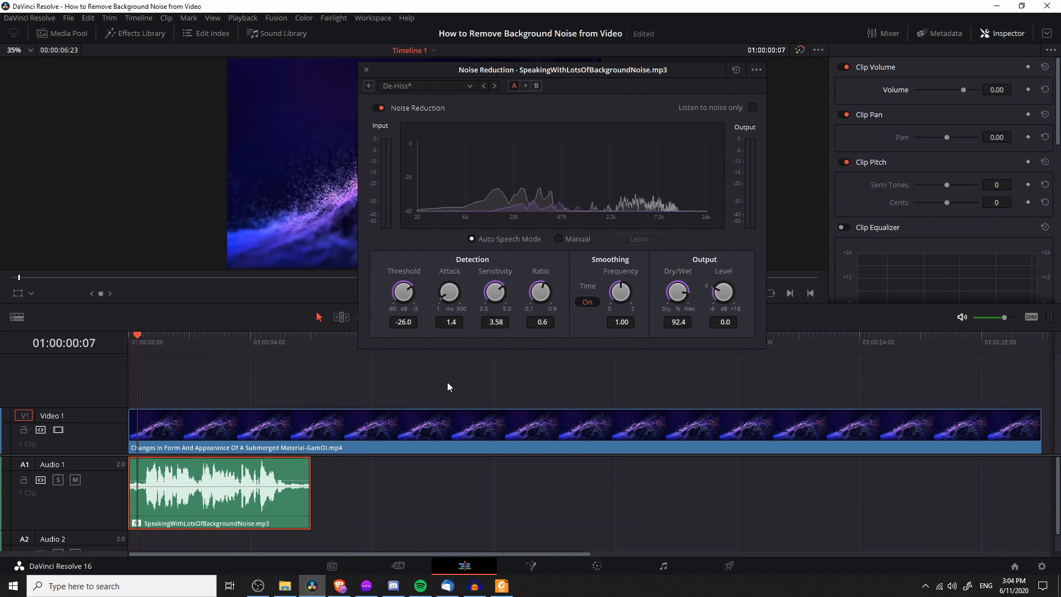